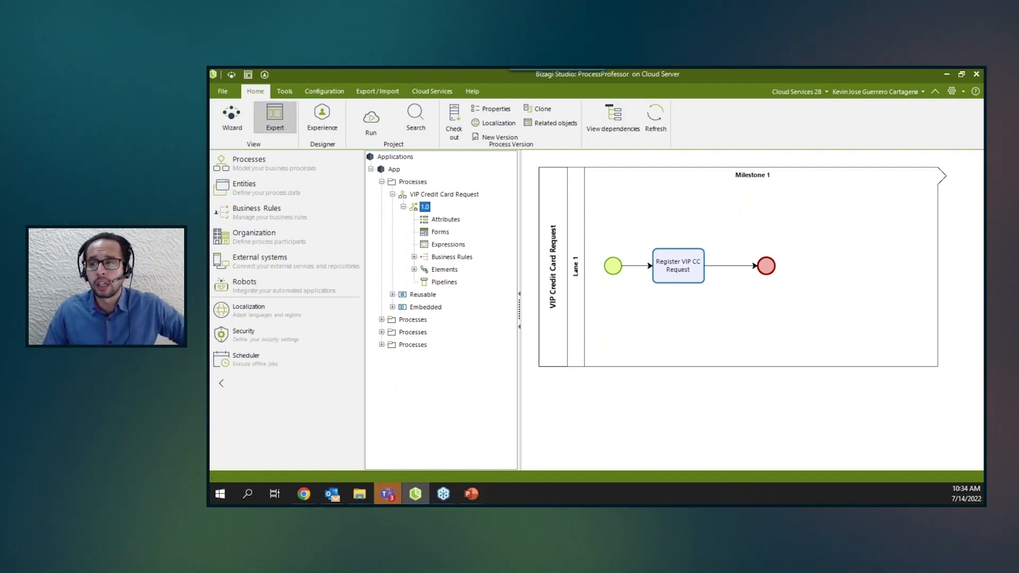
Start adding a new email trigger under External systems triggers.
left_click(288, 259)
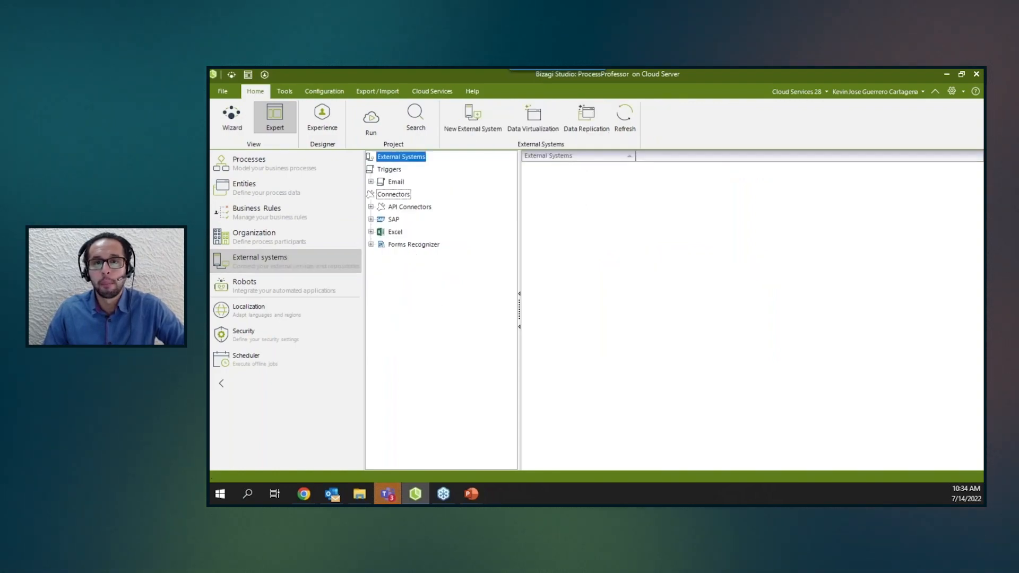
left_click(389, 170)
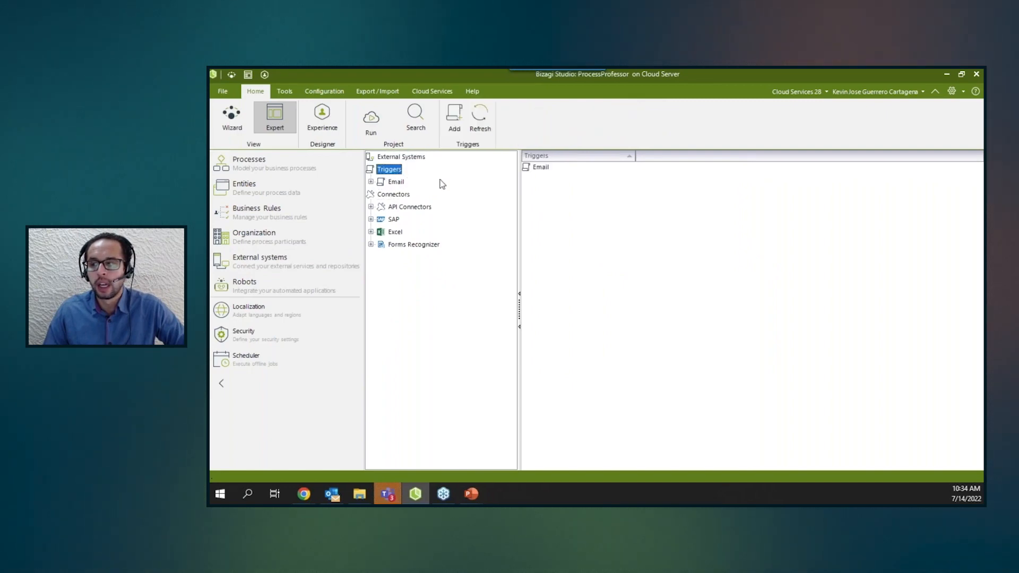
left_click(396, 182)
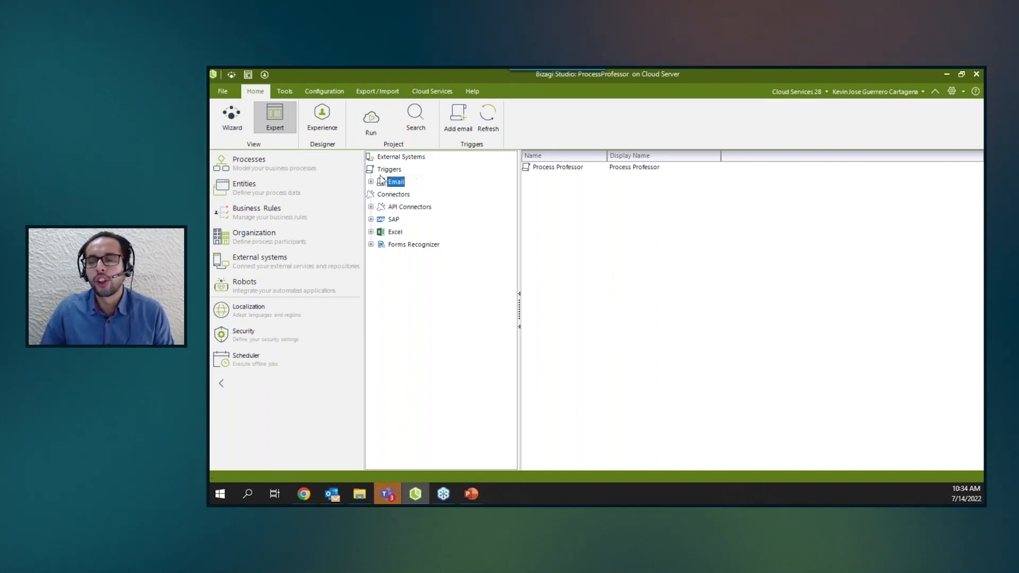
right_click(399, 187)
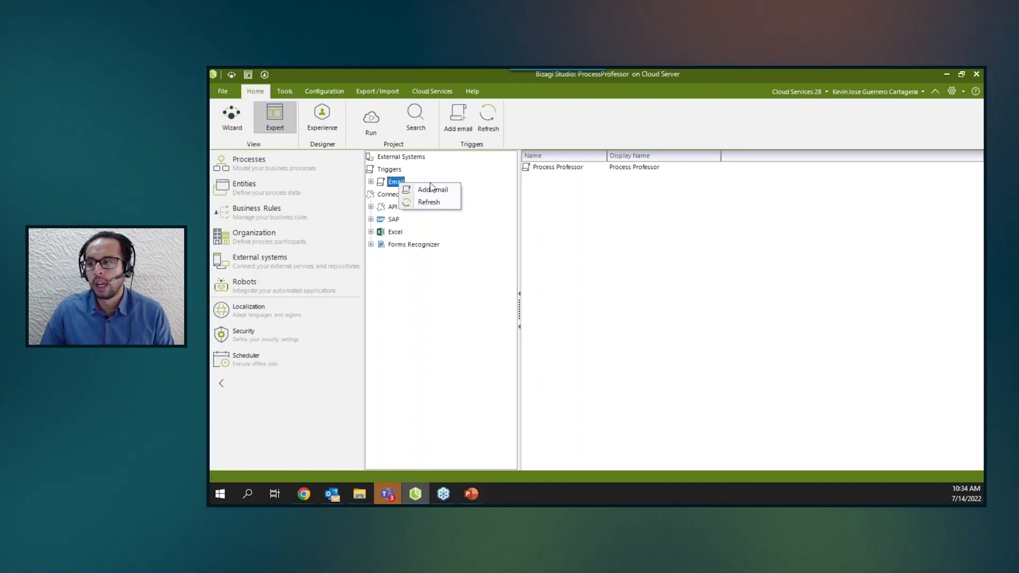
left_click(436, 189)
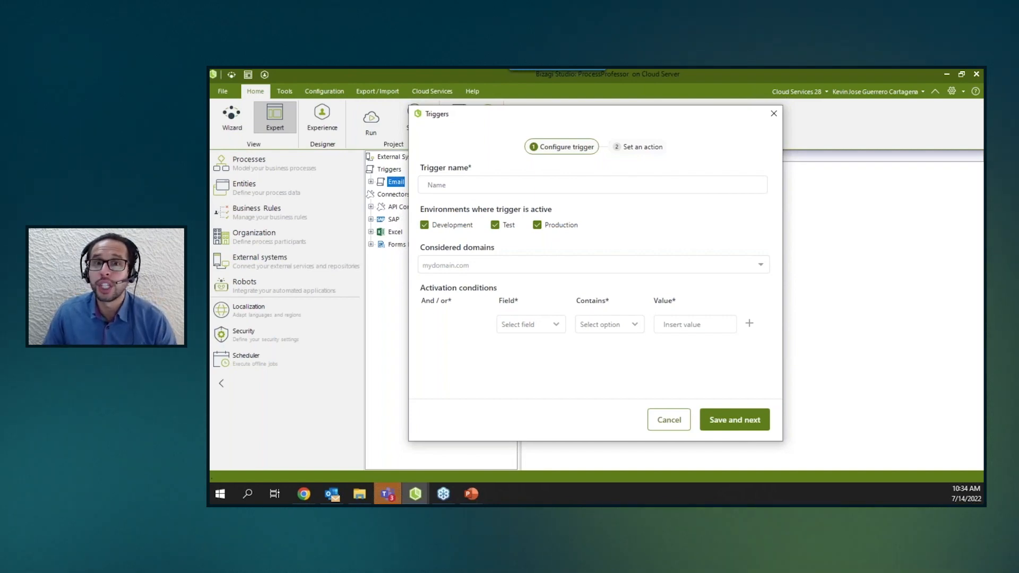
Name the trigger Test and add outlook.com and yahoo.com as considered domains.
left_click(440, 189)
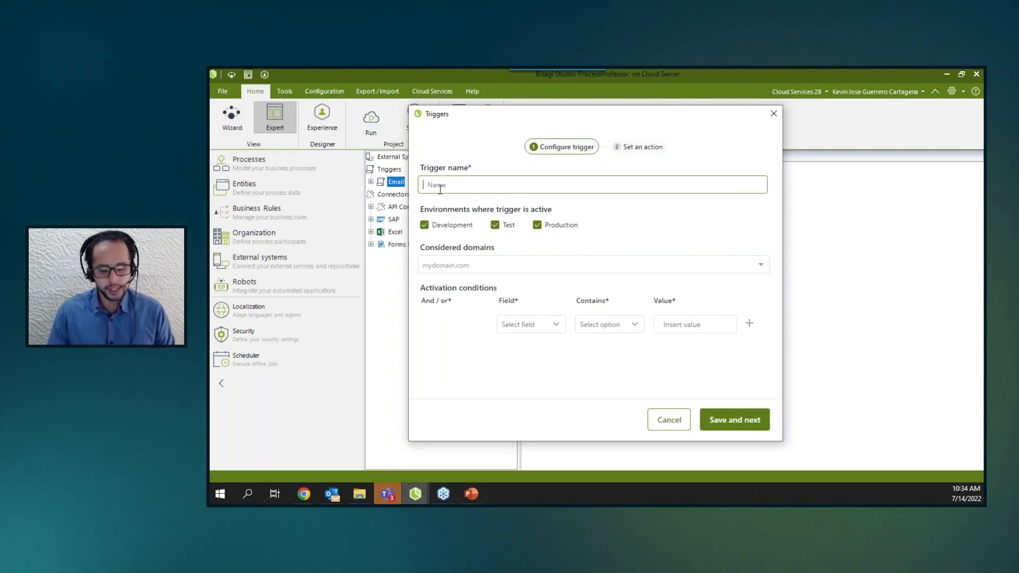
type("Test")
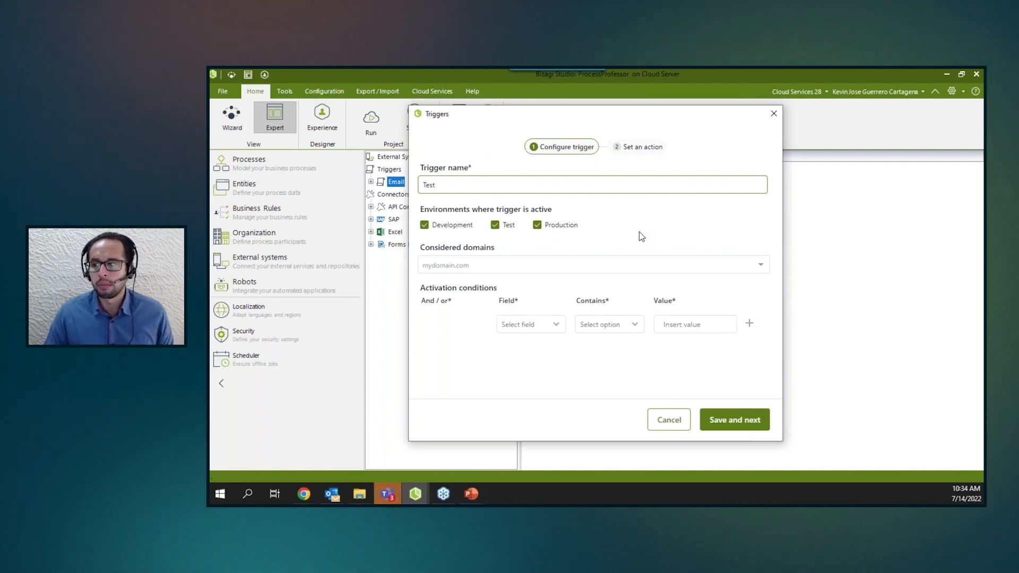
left_click(477, 266)
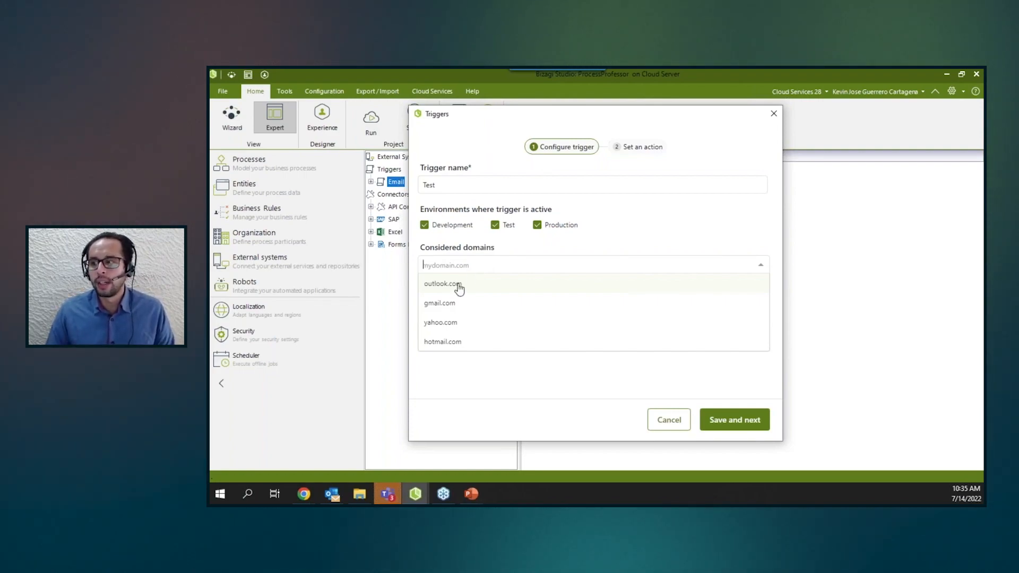
left_click(453, 287)
left_click(490, 264)
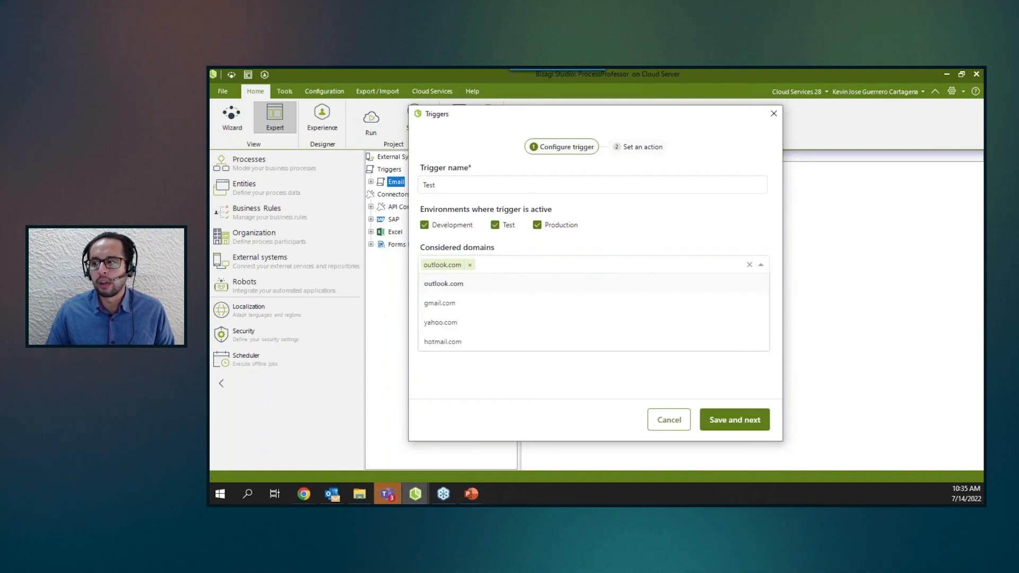
left_click(453, 322)
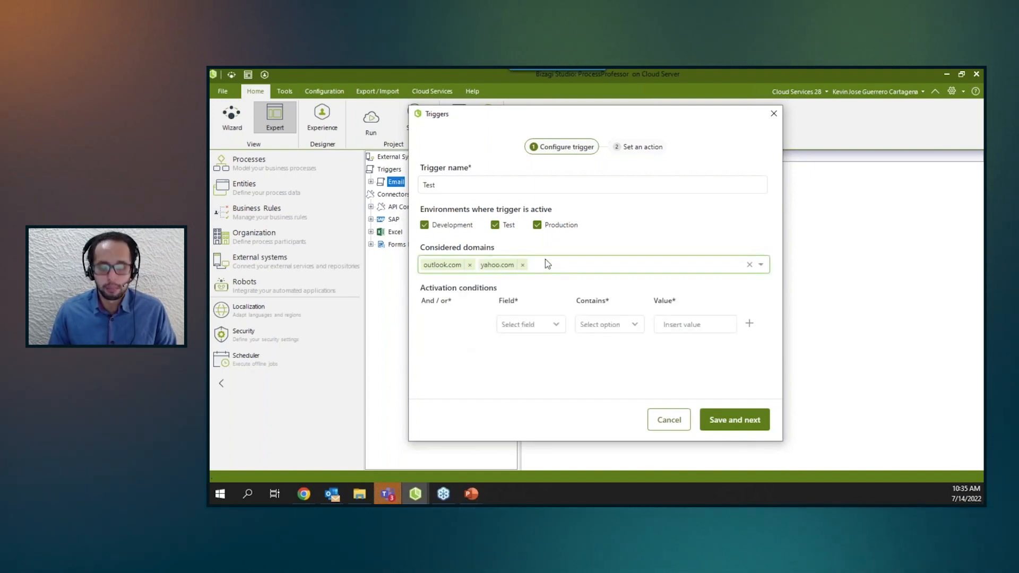
Add bizagi.com as a custom considered domain.
type("BIZAGI")
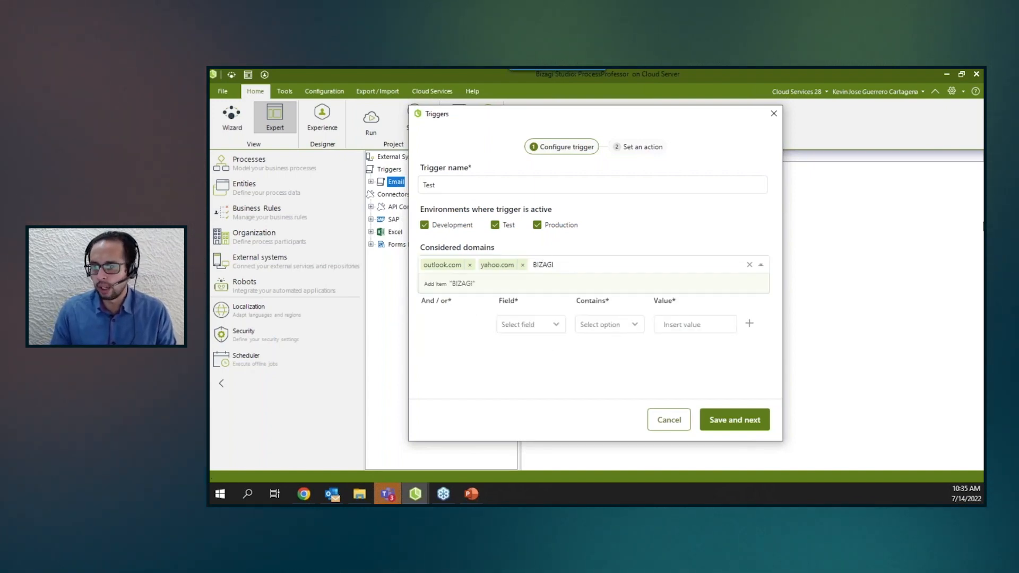
key("BackSpace")
key("BackSpace")
key("BackSpace")
key("BackSpace")
key("BackSpace")
key("BackSpace")
type("bizagi.com")
key("Return")
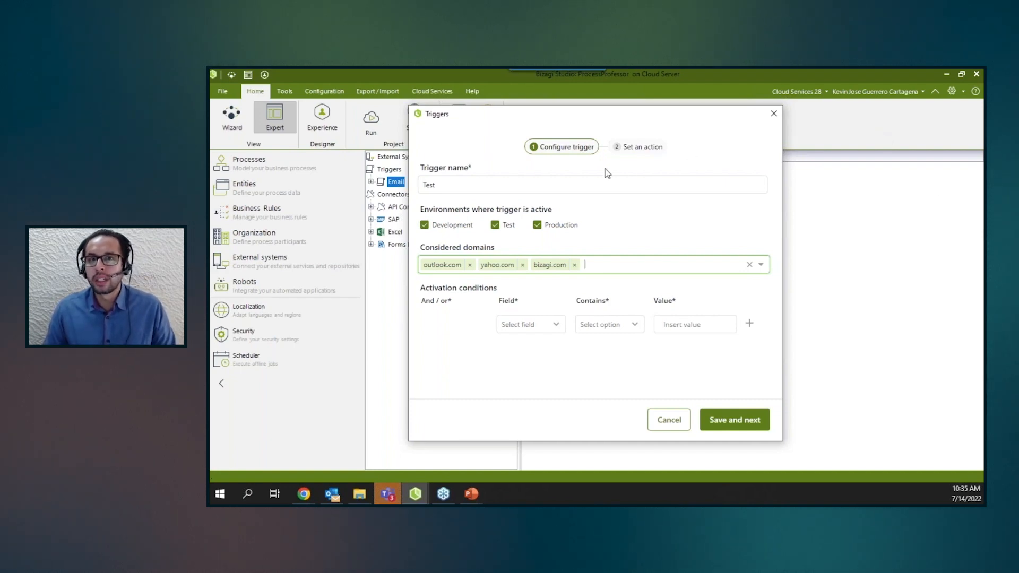
Set the first activation condition so the Body contains request.
left_click(555, 326)
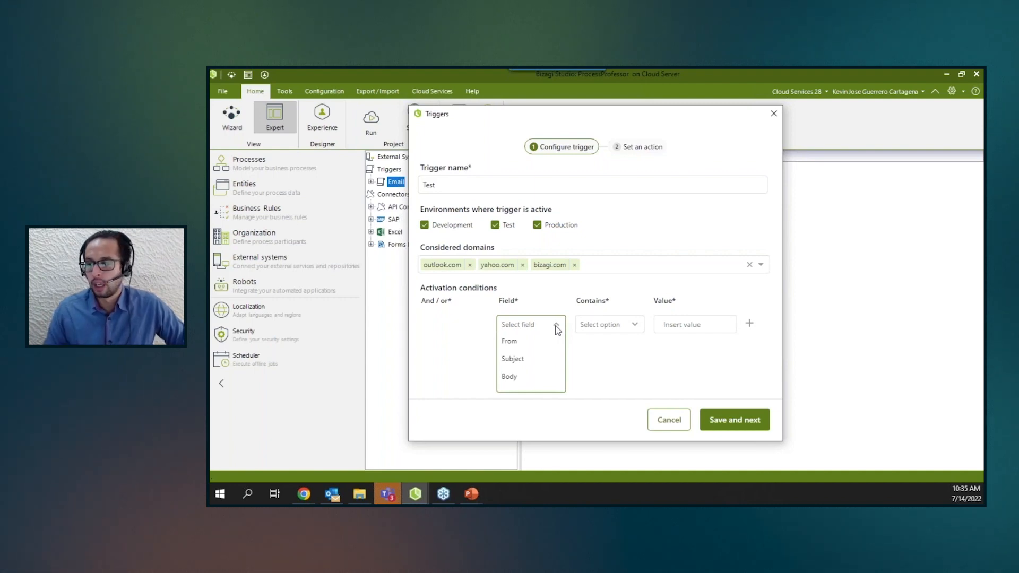
left_click(537, 339)
left_click(619, 327)
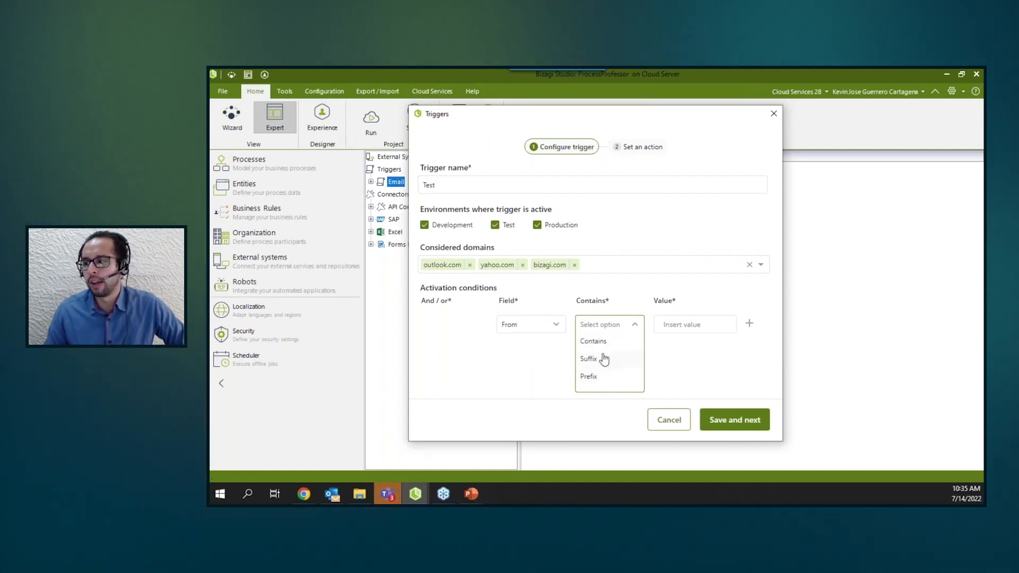
left_click(537, 326)
left_click(558, 326)
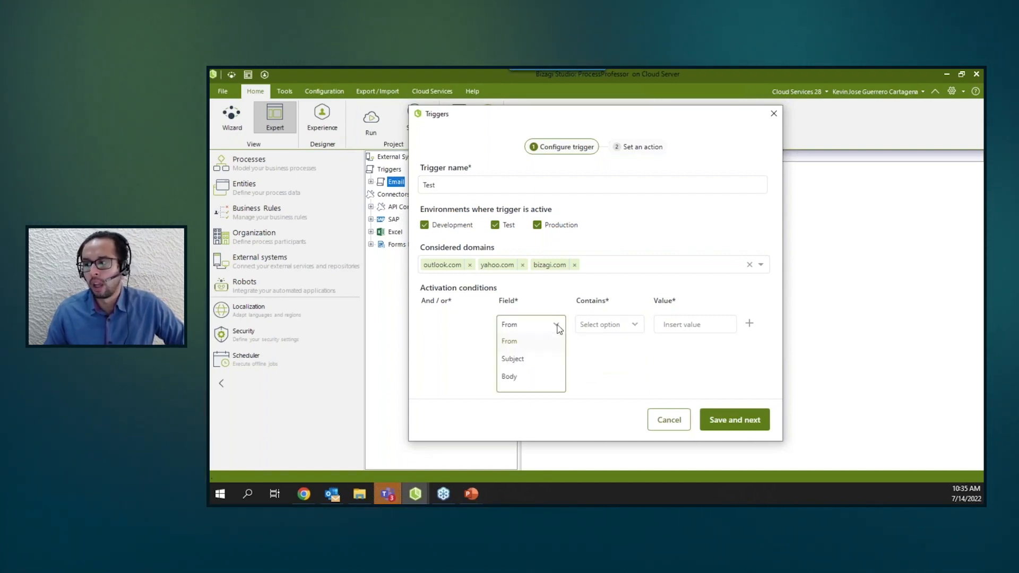
left_click(531, 361)
left_click(605, 324)
left_click(605, 342)
left_click(678, 322)
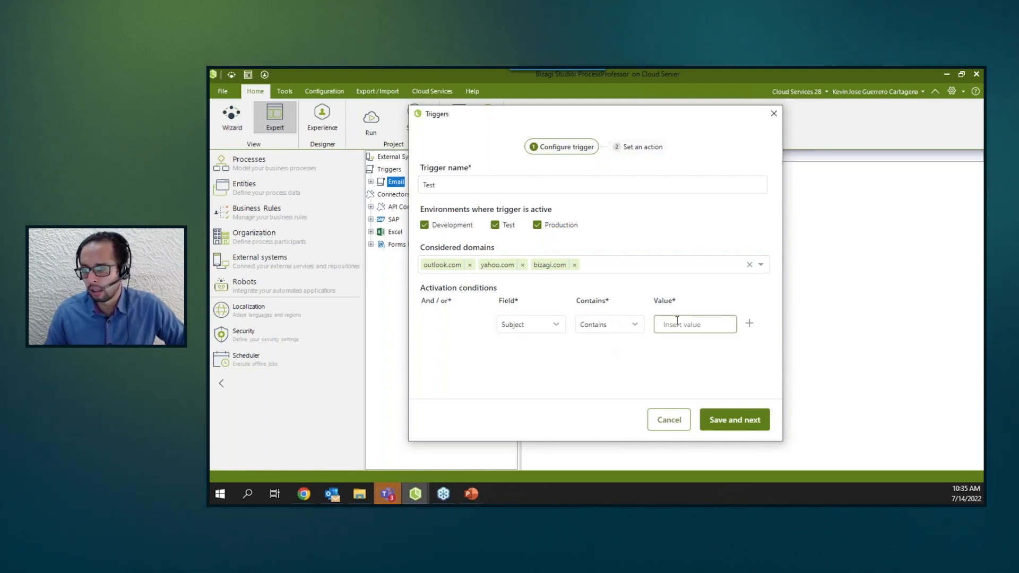
type("request")
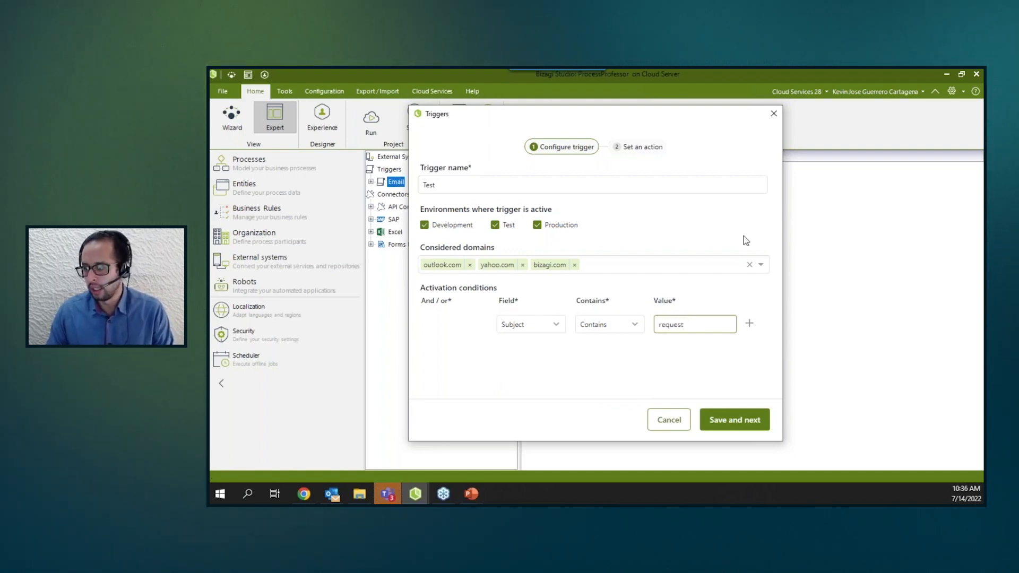
left_click(552, 325)
left_click(521, 377)
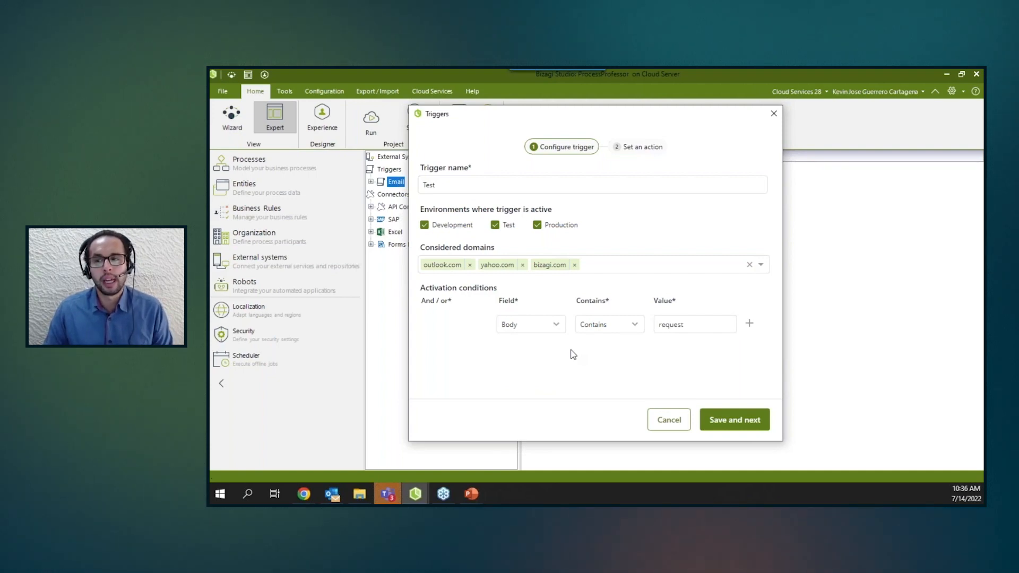
Add a second activation condition joined with Or where the Subject contains VIP.
left_click(559, 327)
left_click(559, 327)
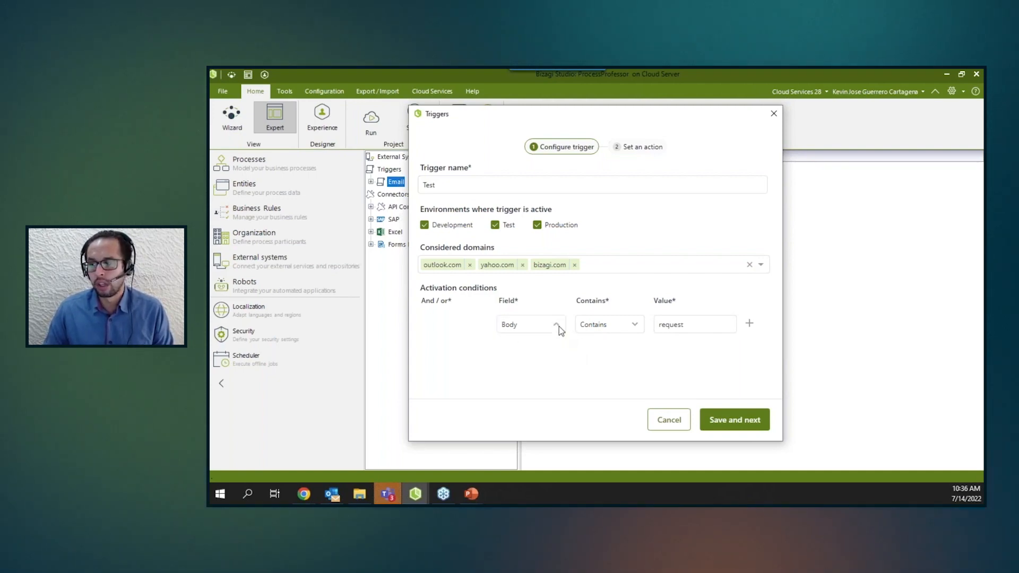
left_click(749, 322)
left_click(482, 354)
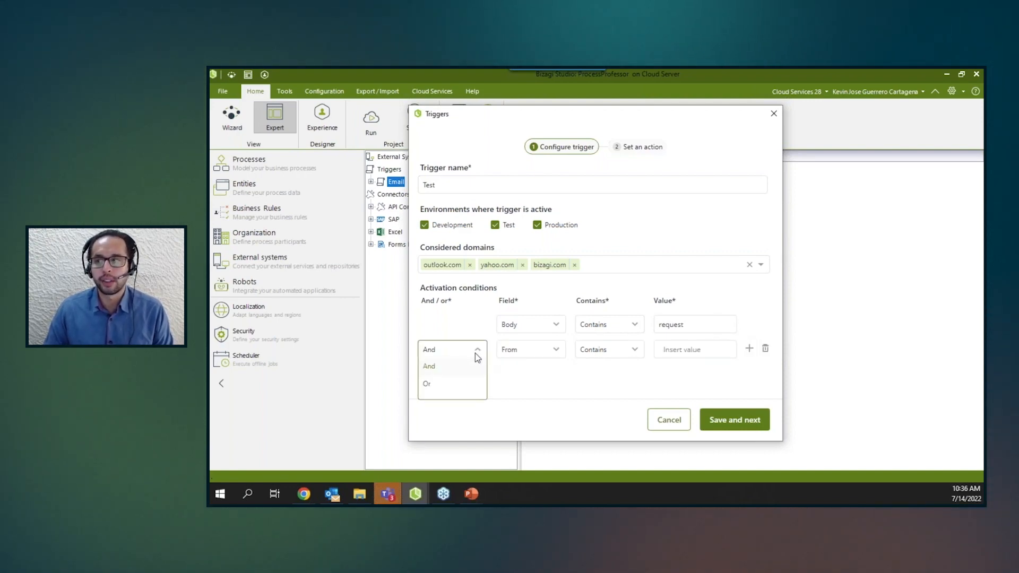
left_click(445, 384)
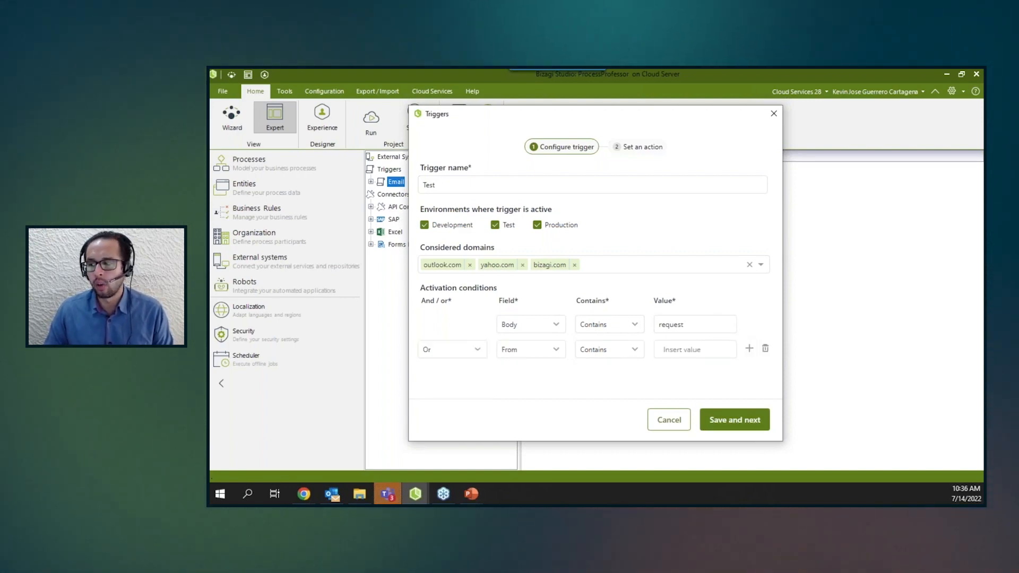
left_click(557, 351)
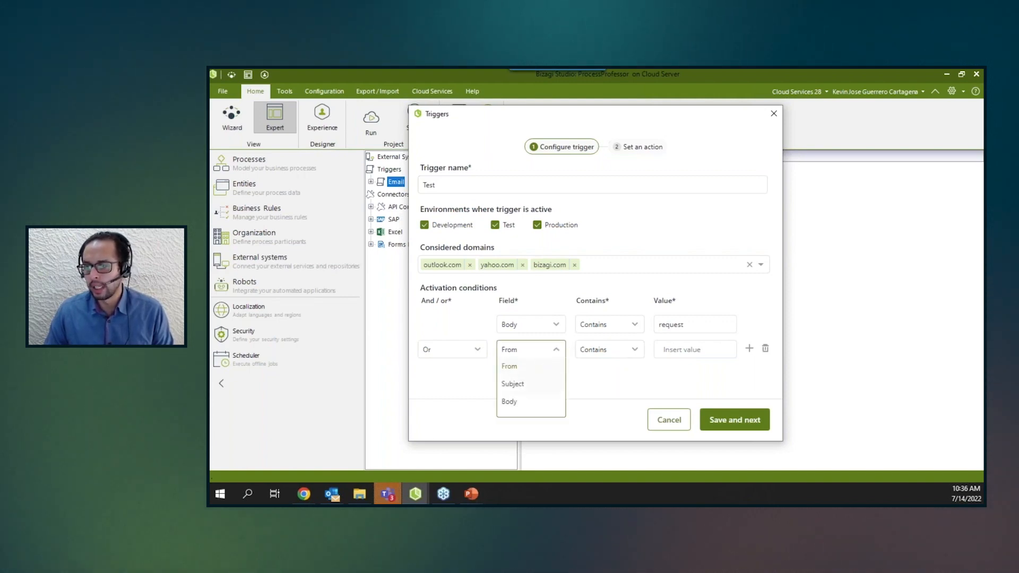
left_click(517, 386)
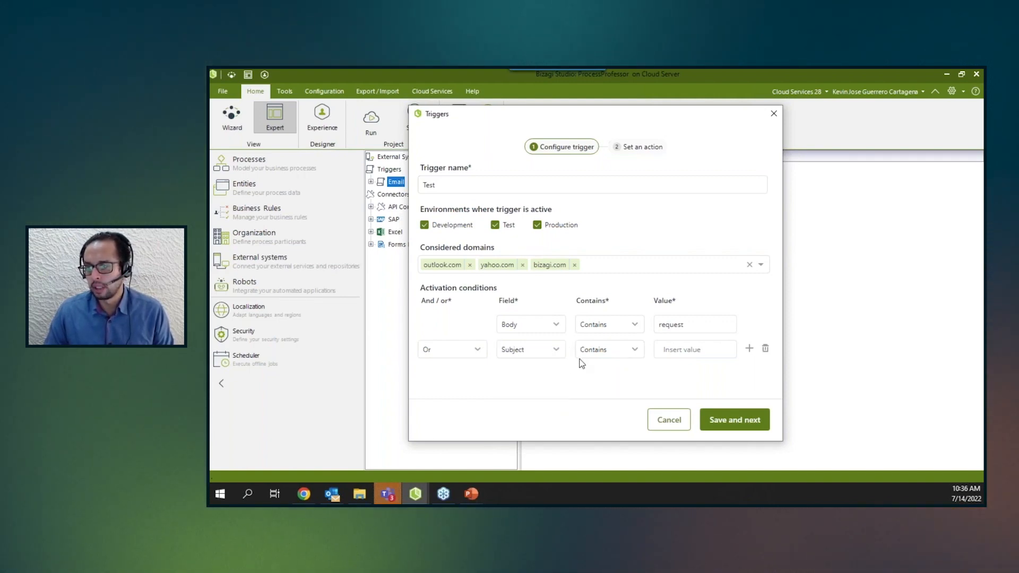
left_click(693, 353)
type("VIP")
left_click(748, 349)
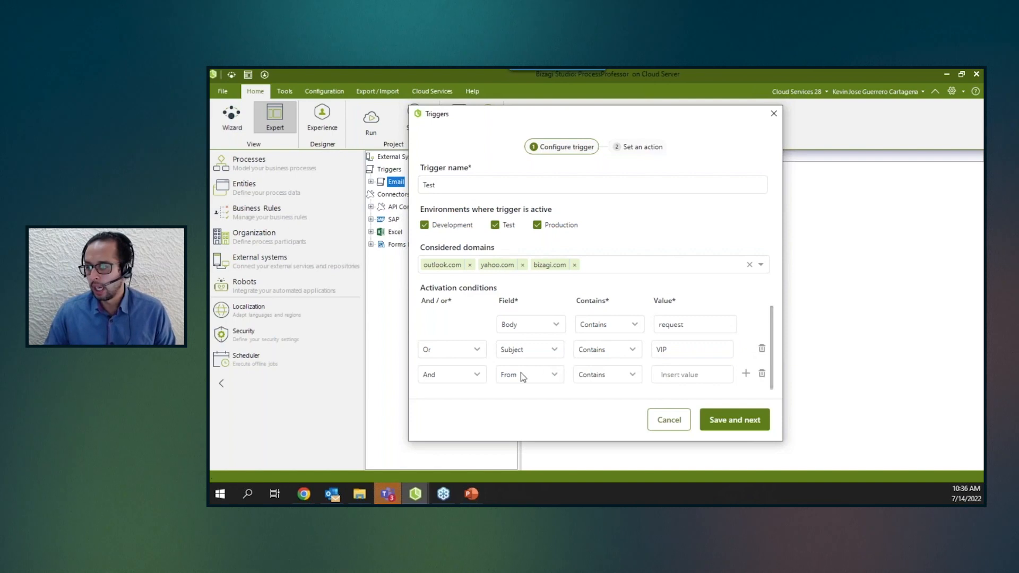
left_click(469, 381)
left_click(444, 412)
left_click(519, 374)
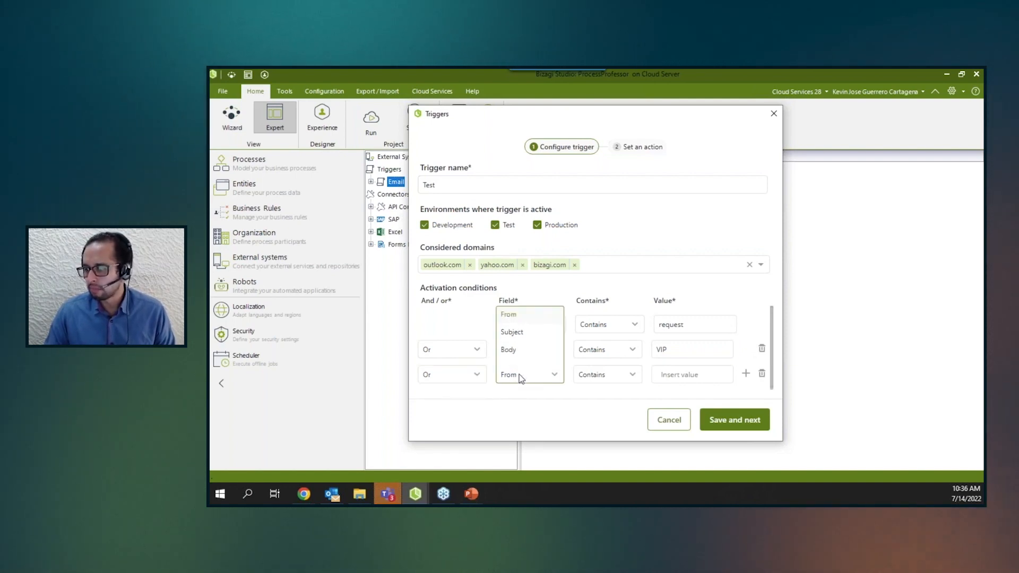
left_click(512, 320)
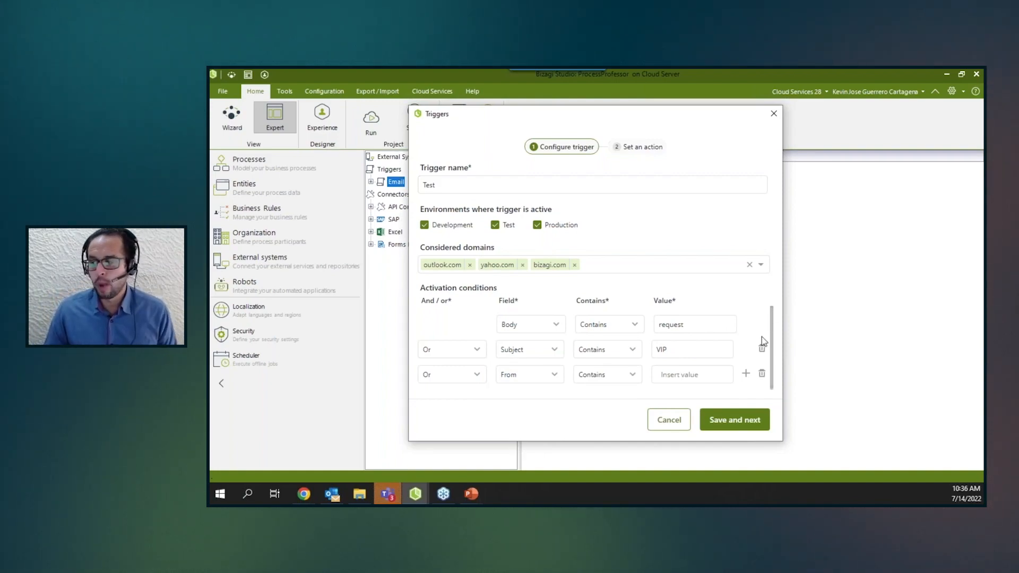
left_click(761, 373)
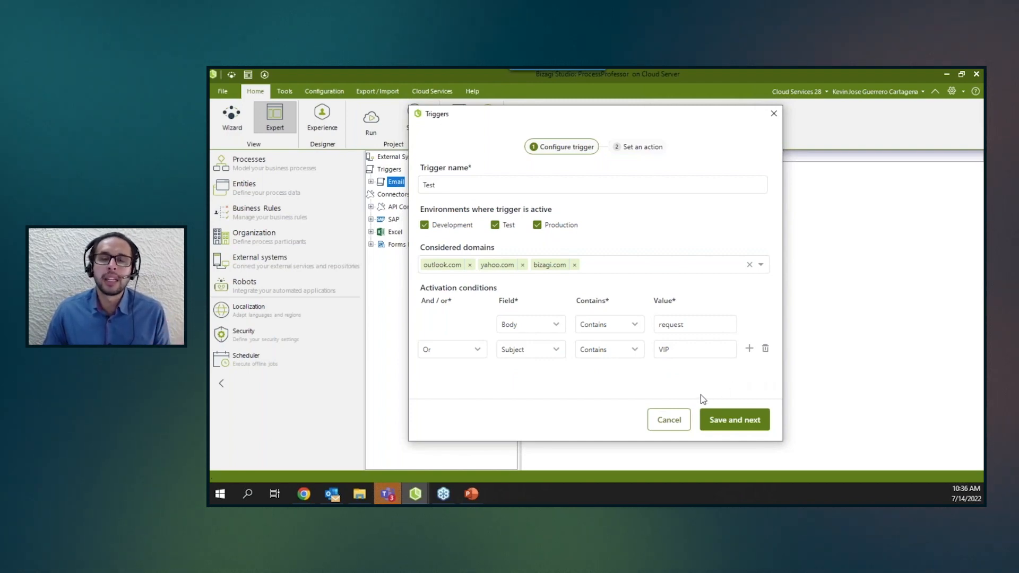
Save the trigger configuration and choose VIP Credit Card Request as the process to start.
left_click(721, 423)
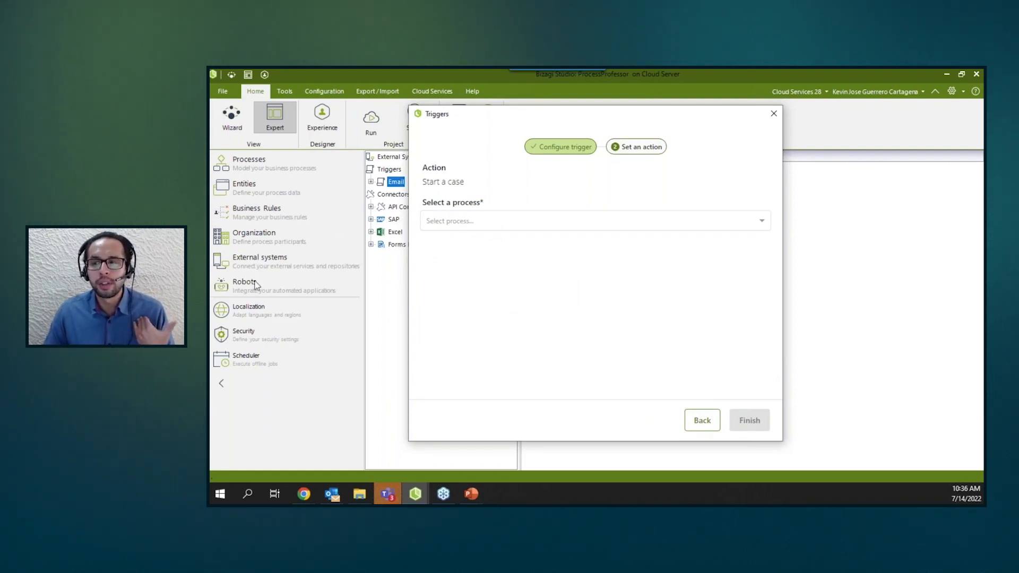
left_click(761, 222)
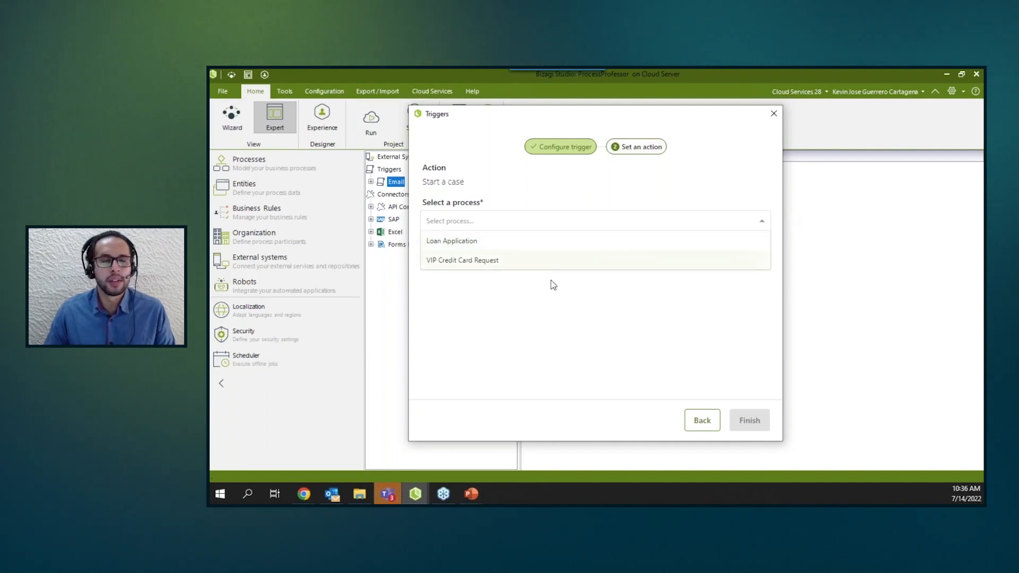
left_click(468, 260)
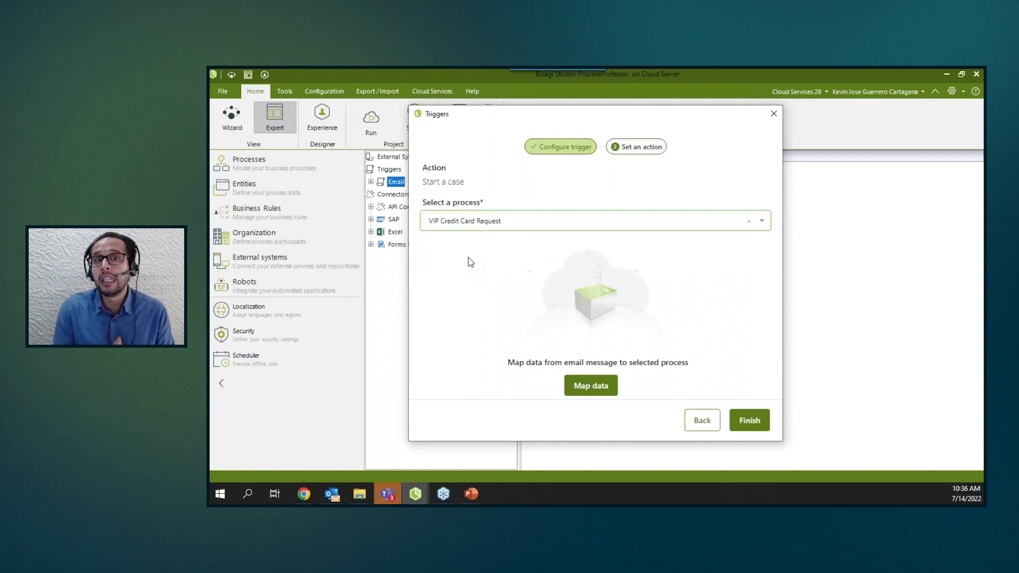
Map the email's from output to the Request's Email attribute and finish the output mapping.
left_click(590, 385)
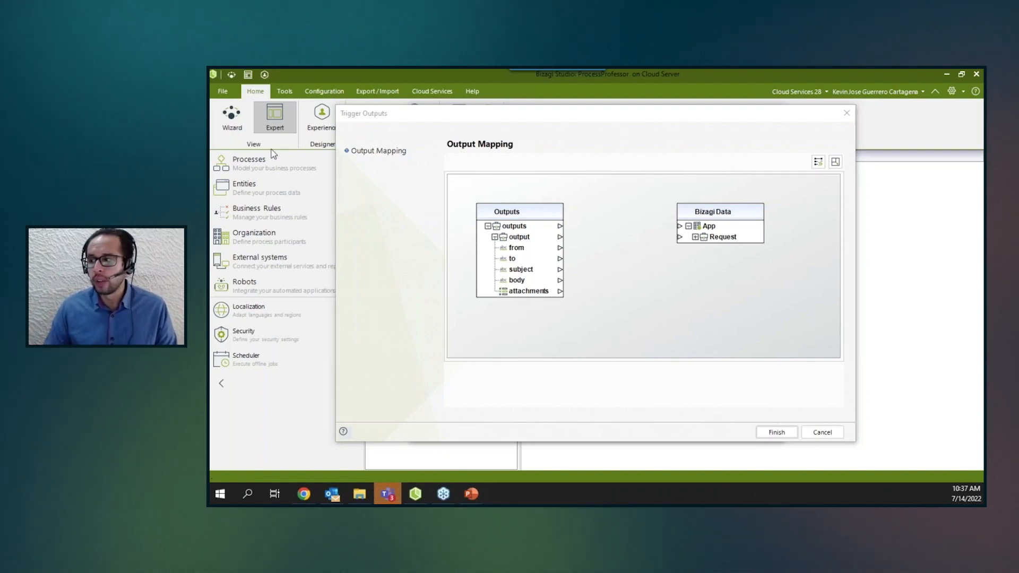
left_click(698, 238)
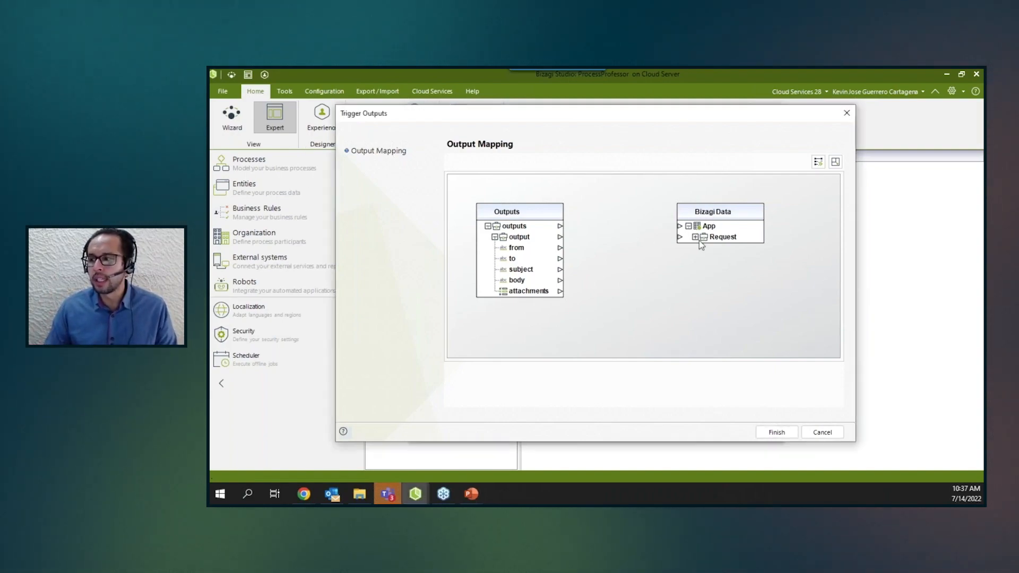
left_click(697, 238)
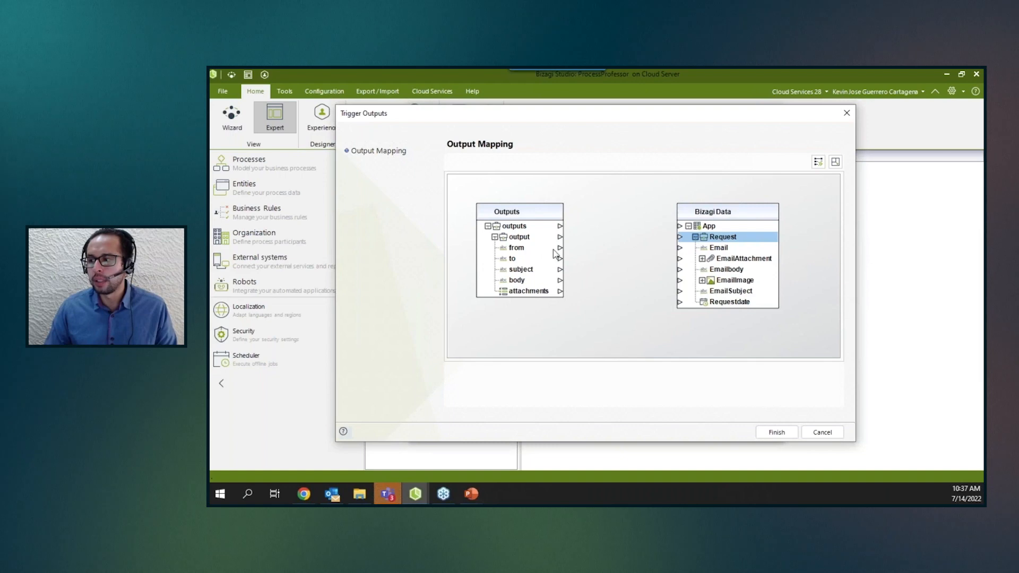
left_click_drag(560, 248, 690, 255)
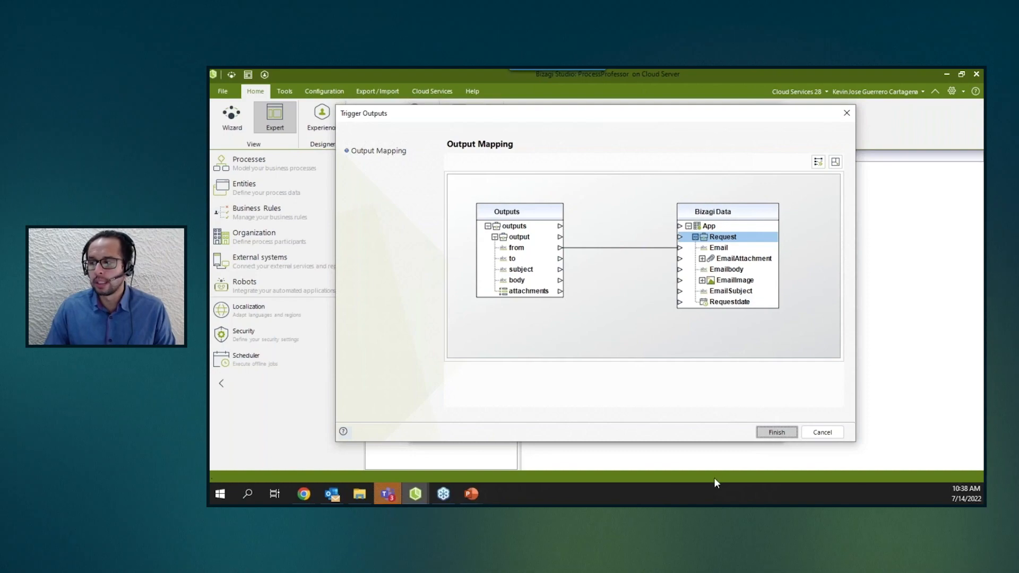
left_click(776, 432)
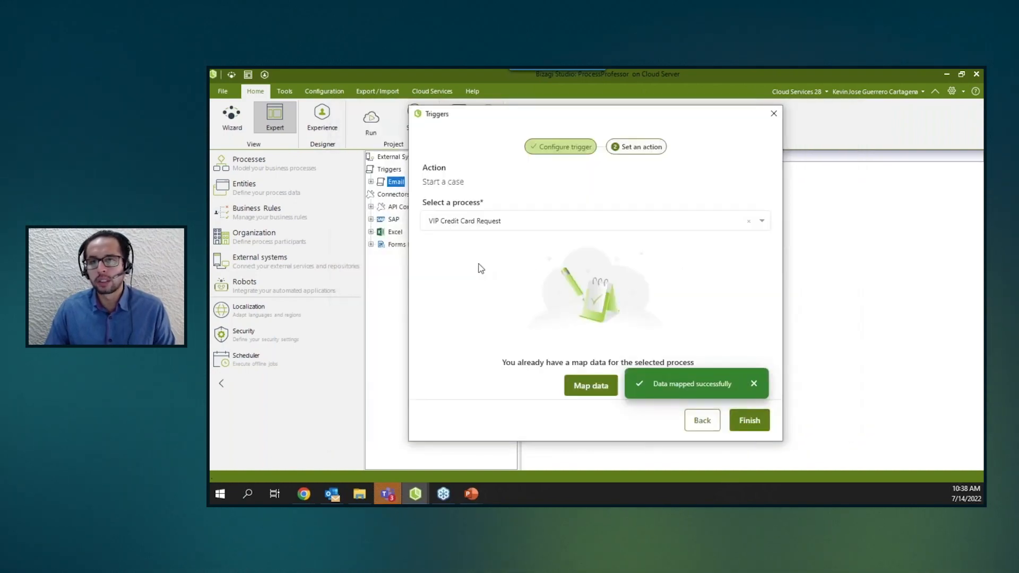
Close the trigger wizard and select the Process Professor email trigger under Triggers.
left_click(774, 113)
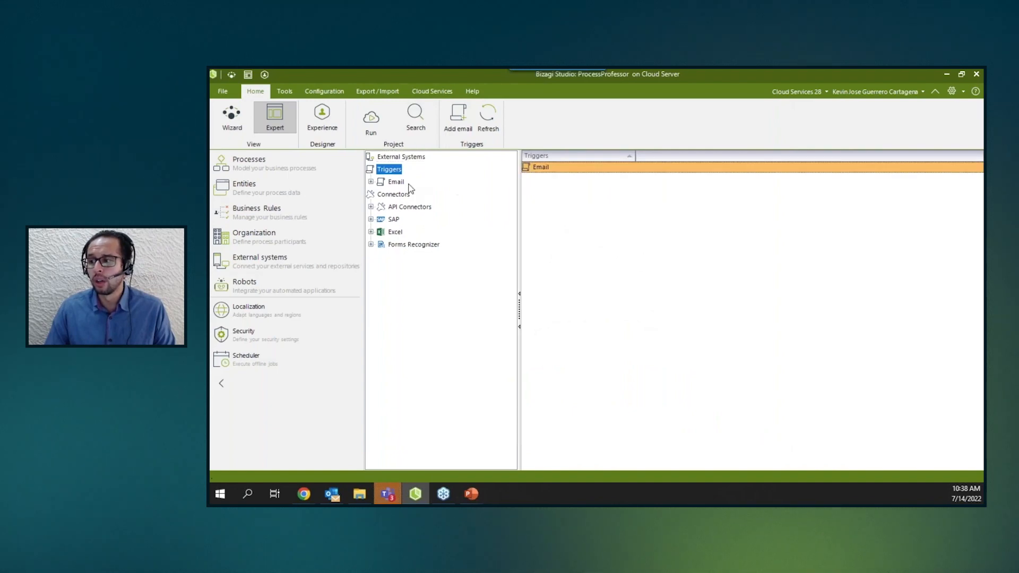
left_click(371, 182)
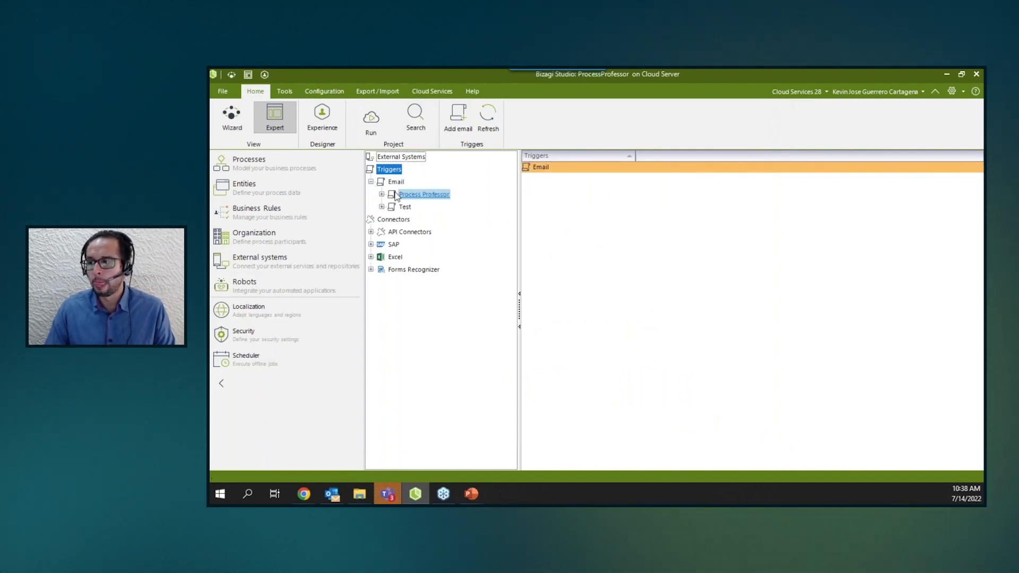
left_click(413, 195)
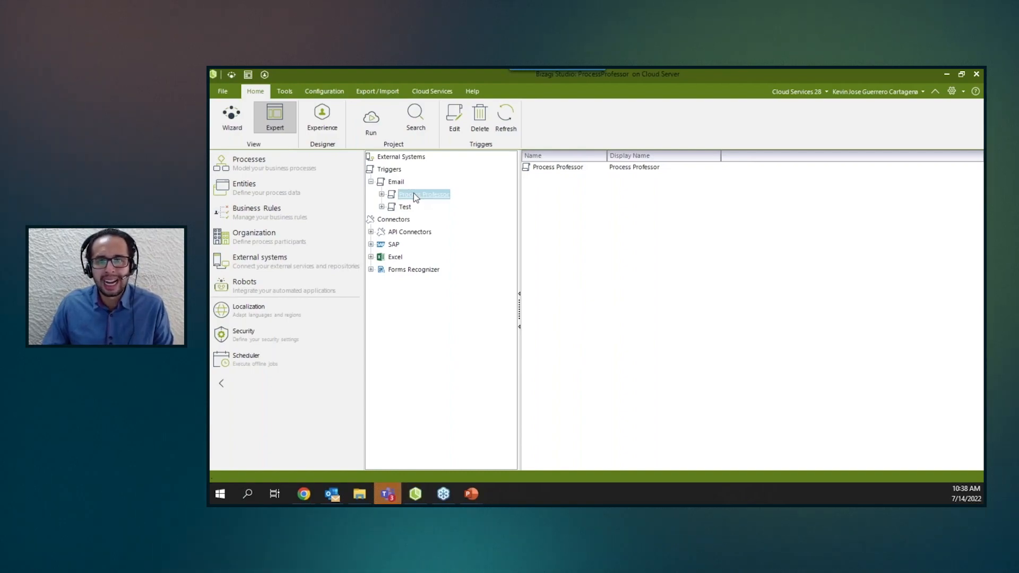
Switch to the Bizagi work portal, log in again, and open the OAuth 2 Applications under Admin security.
key("alt+Tab")
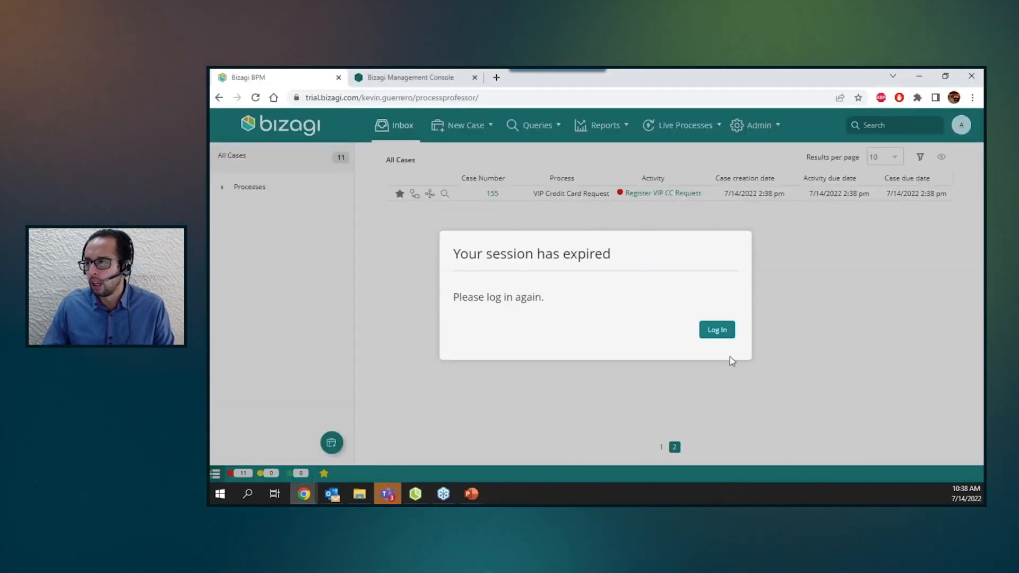
left_click(716, 334)
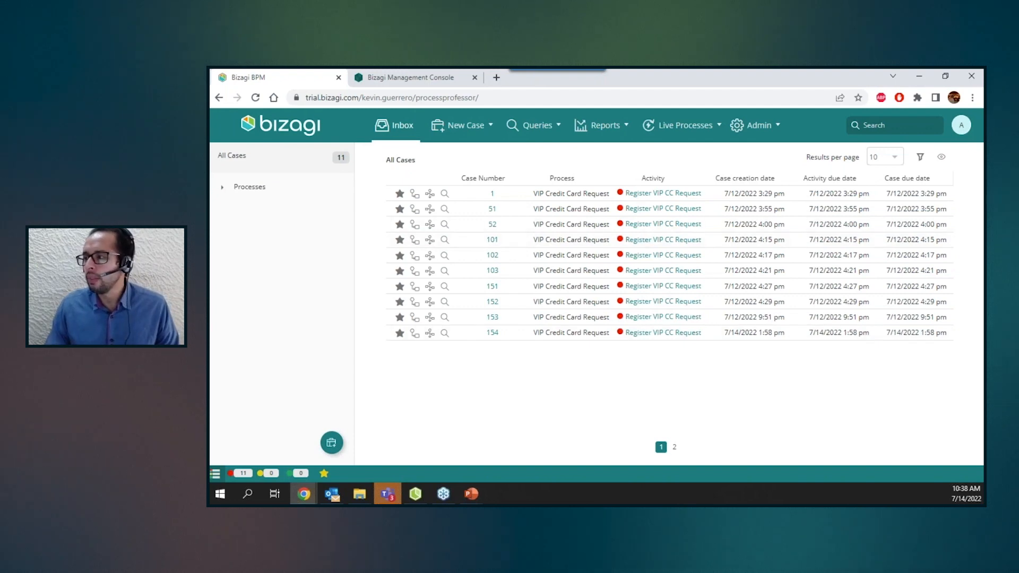
left_click(778, 135)
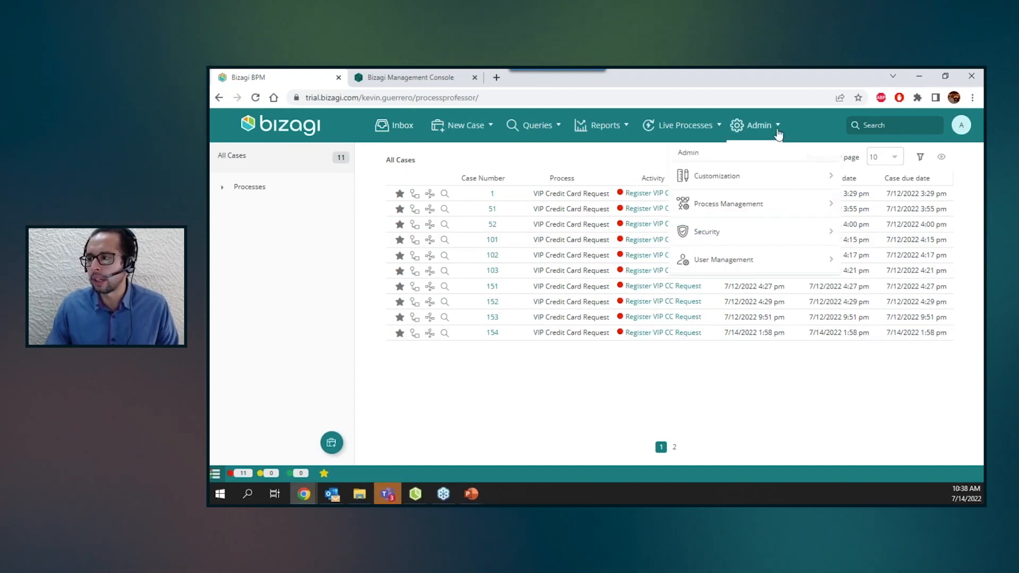
left_click(705, 234)
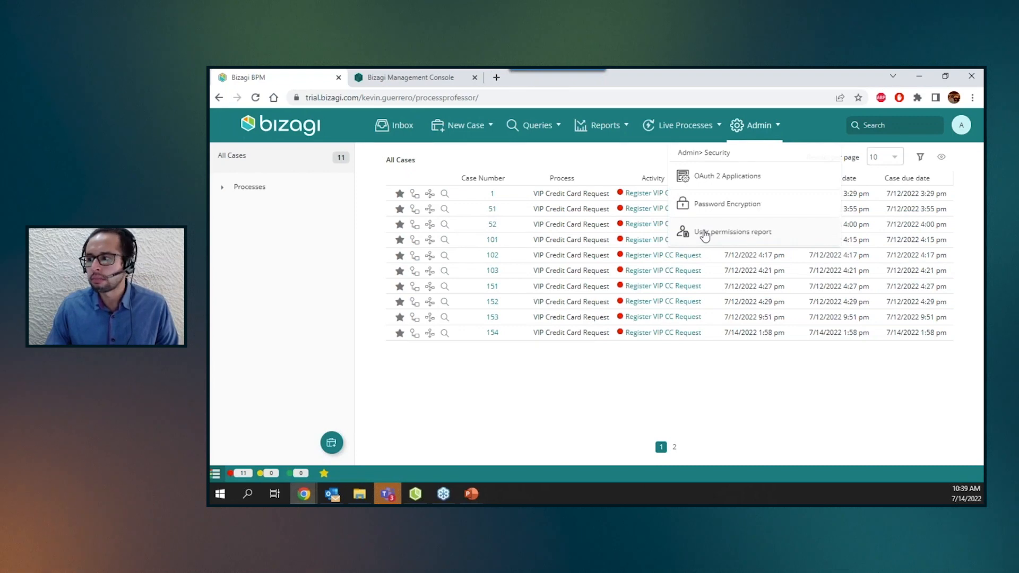
left_click(729, 184)
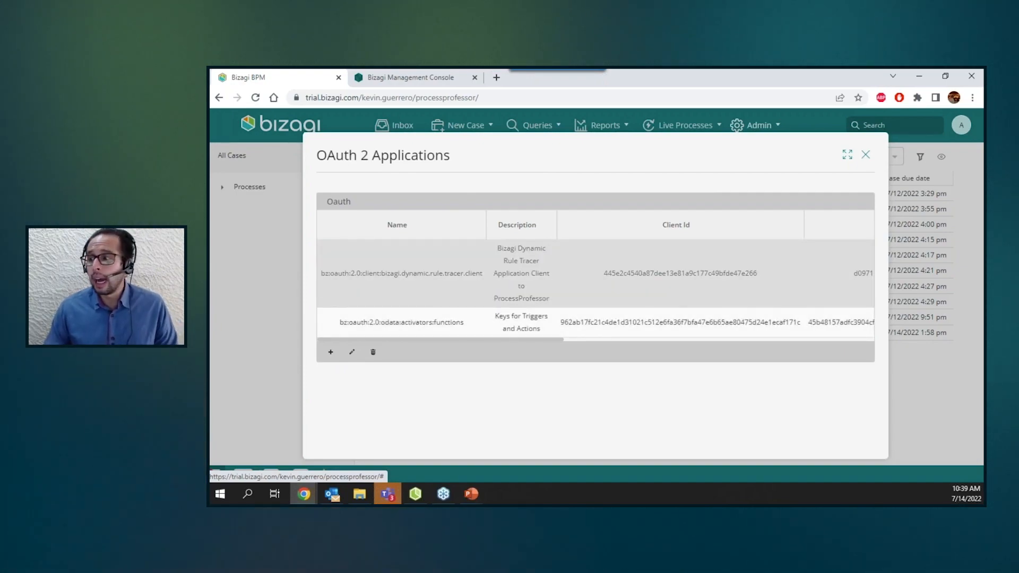
Open the Keys for Triggers and Actions application for editing, review its settings, and close it.
left_click(472, 320)
left_click(352, 354)
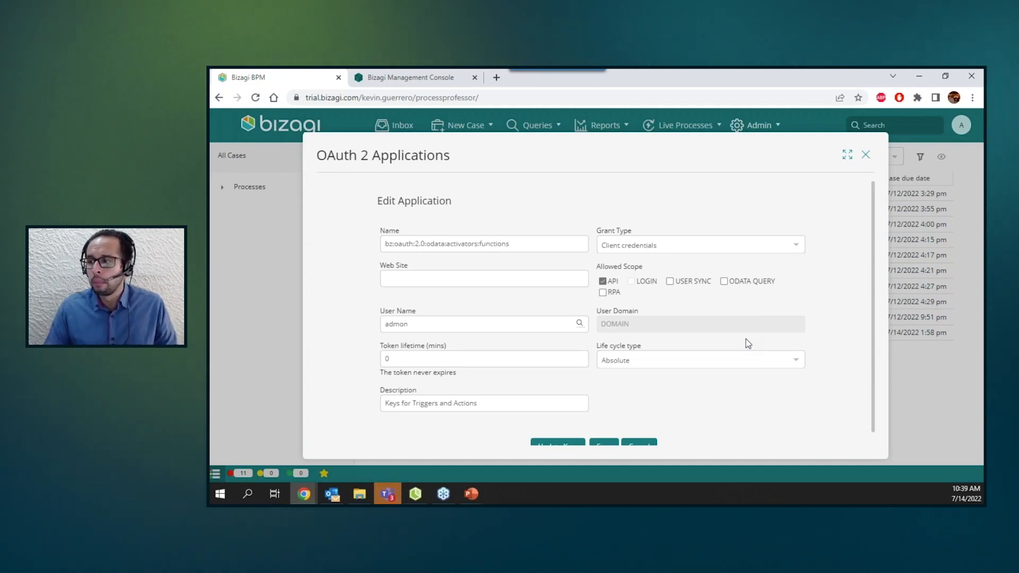
left_click_drag(516, 246, 400, 254)
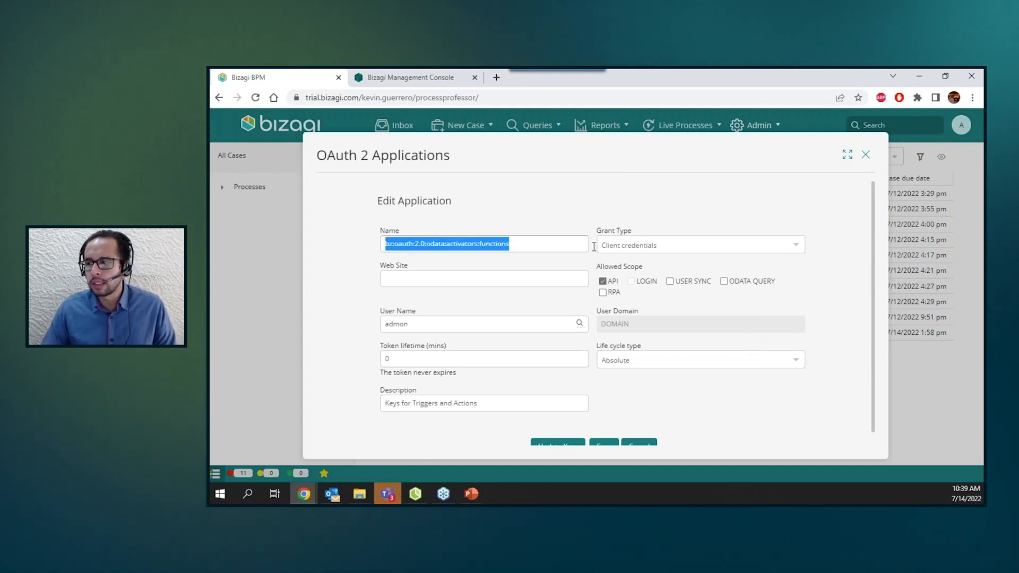
left_click(331, 369)
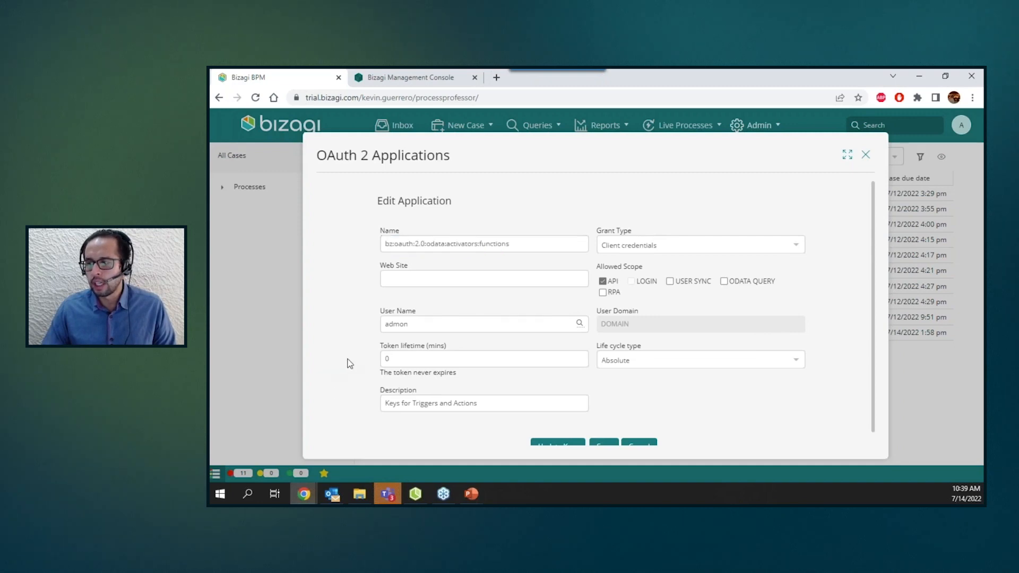
scroll(350, 363, "down", 1)
left_click(392, 343)
left_click(334, 347)
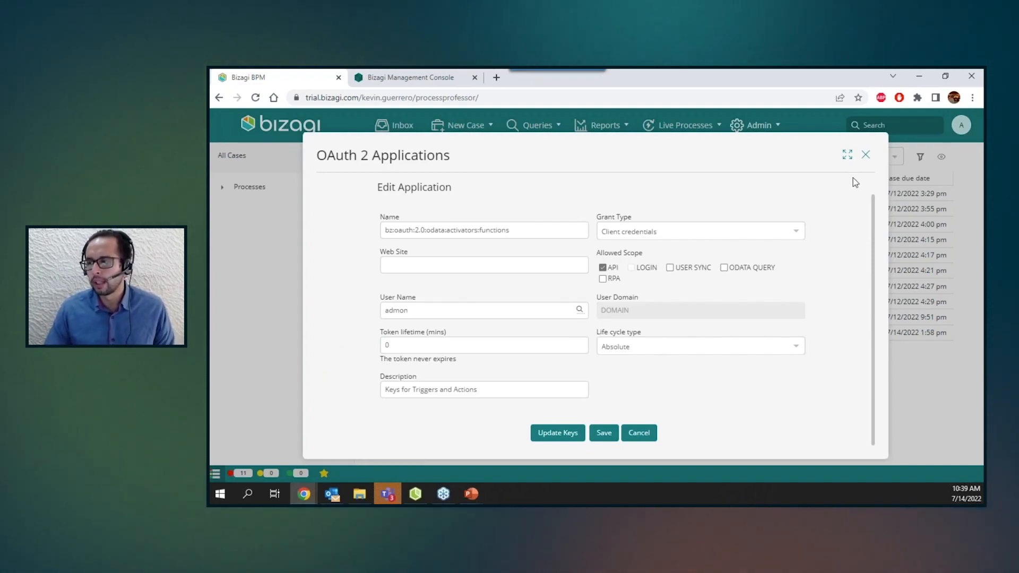
left_click(866, 156)
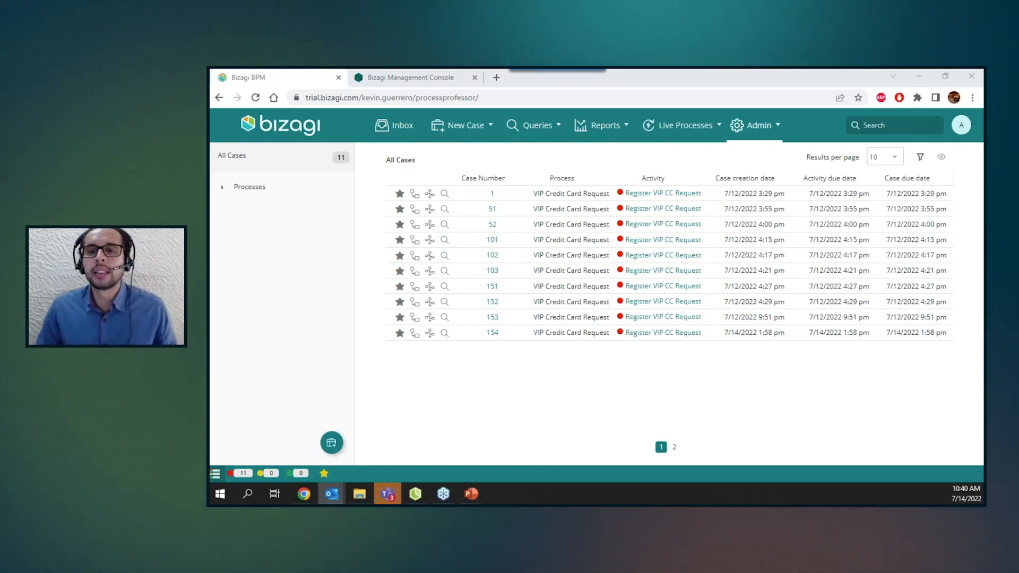
Switch to the drafted VIP credit card request email and examine its recipient and Cc fields.
left_click_drag(211, 221, 733, 70)
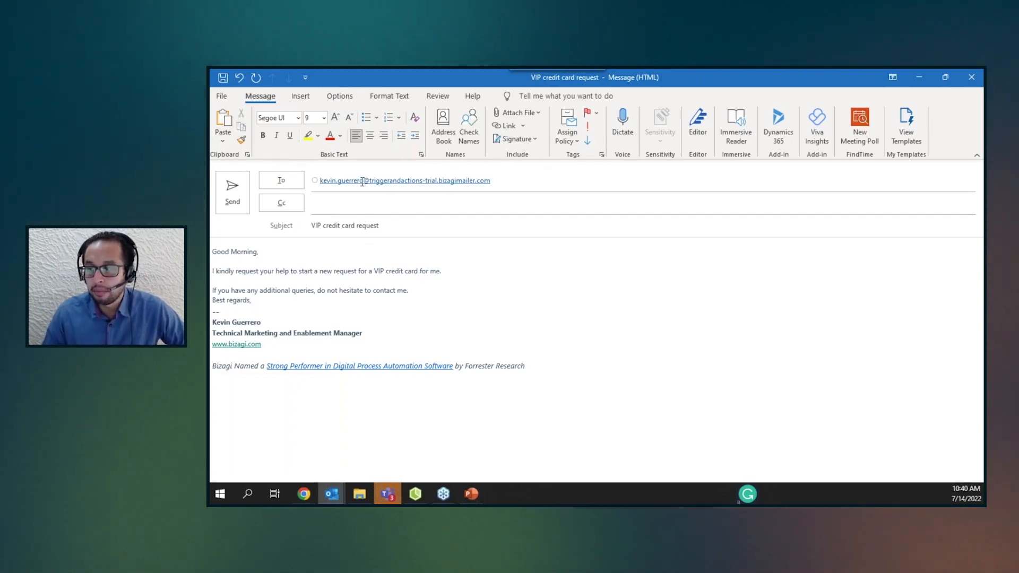
mouse_move(359, 182)
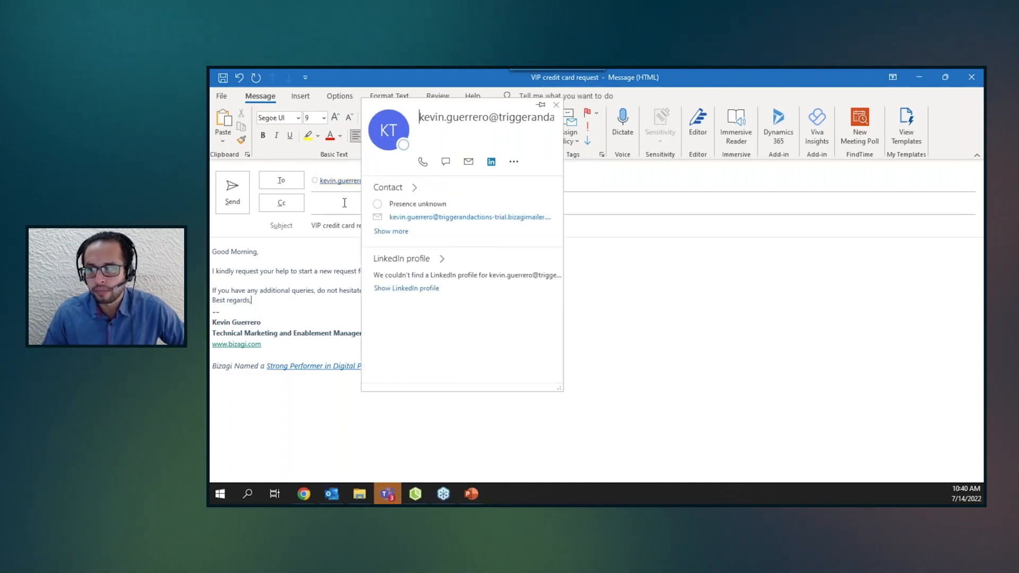
left_click(343, 203)
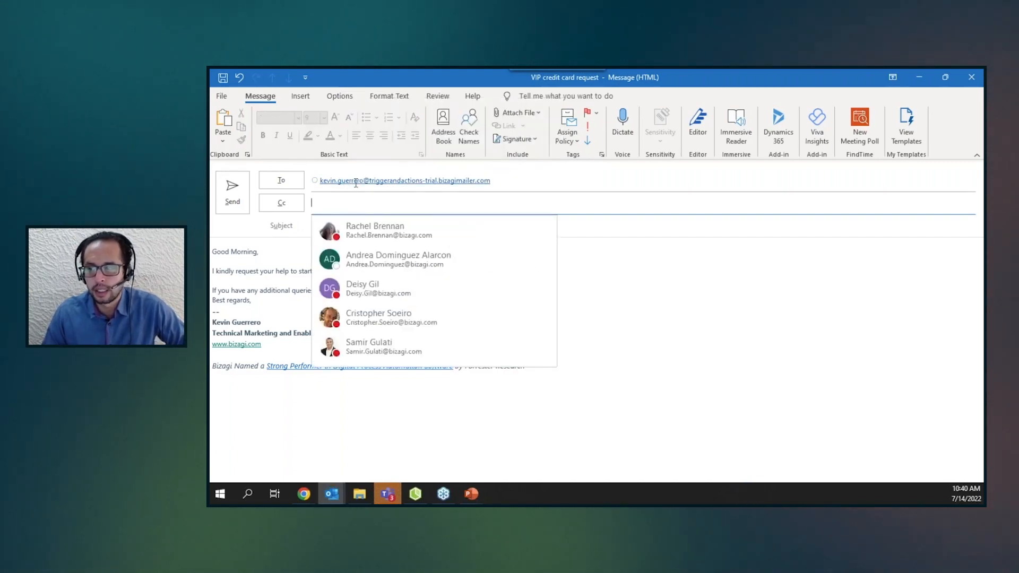
left_click(683, 178)
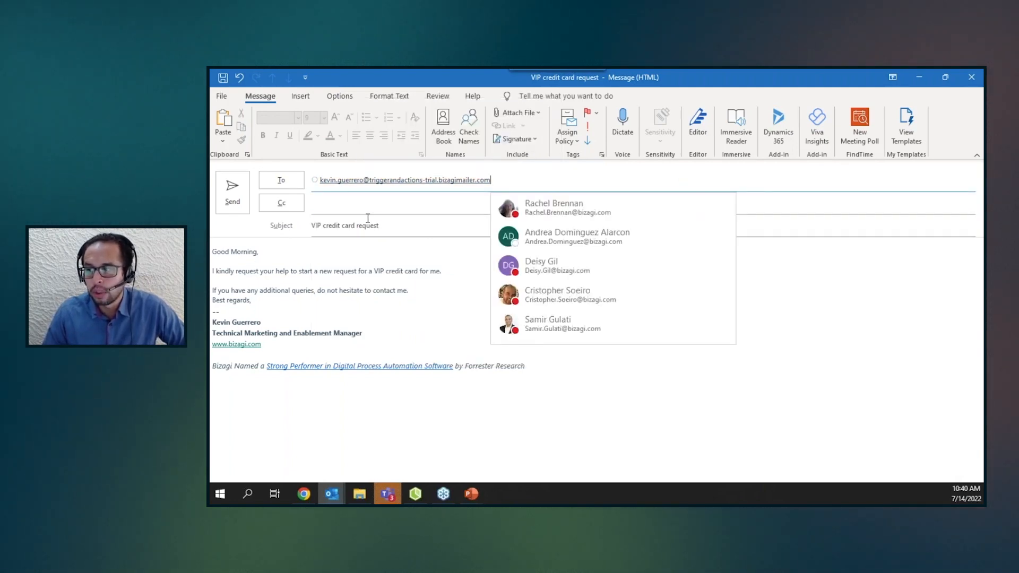
mouse_move(423, 182)
left_click(423, 182)
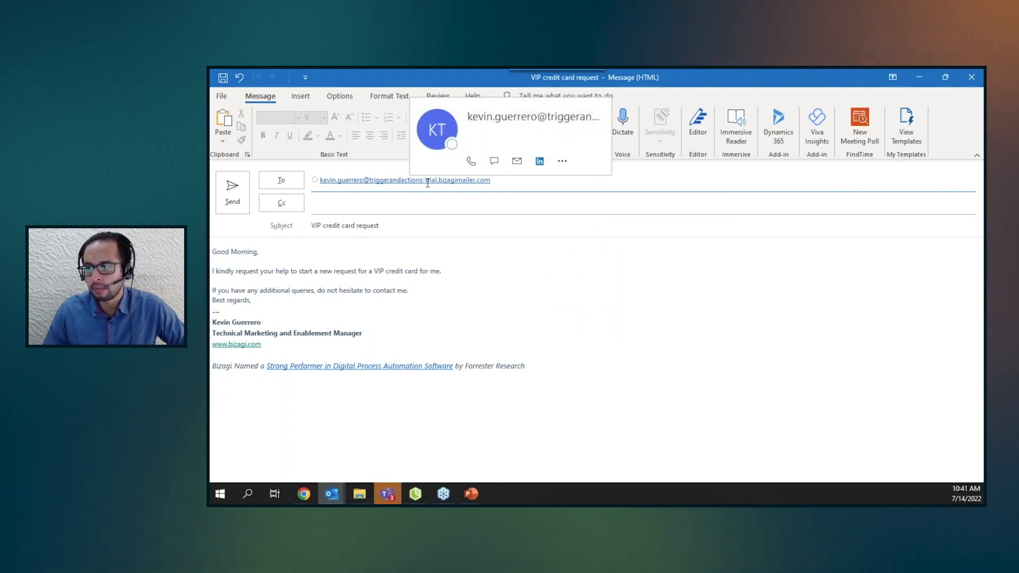
left_click(843, 198)
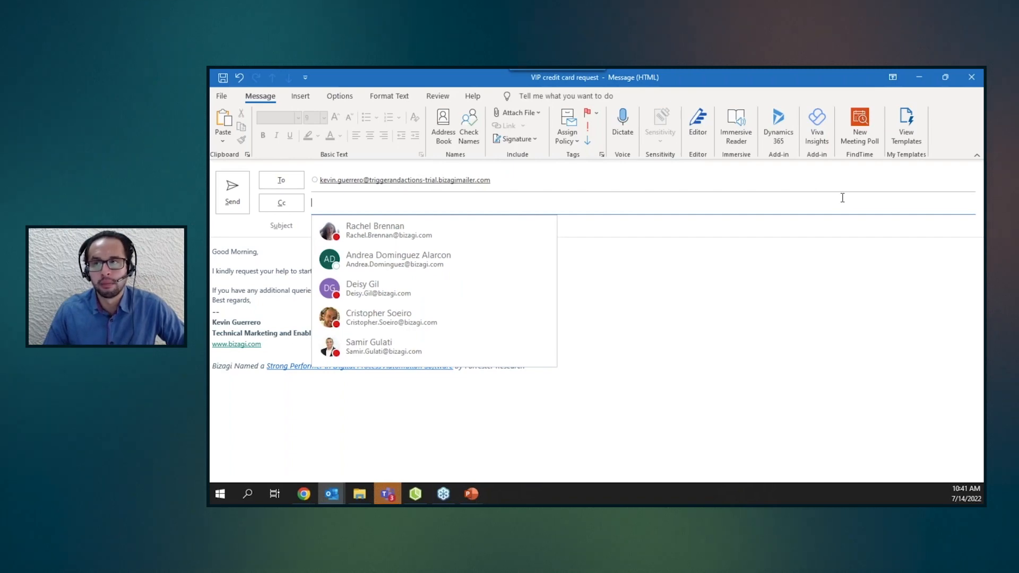
key("Down")
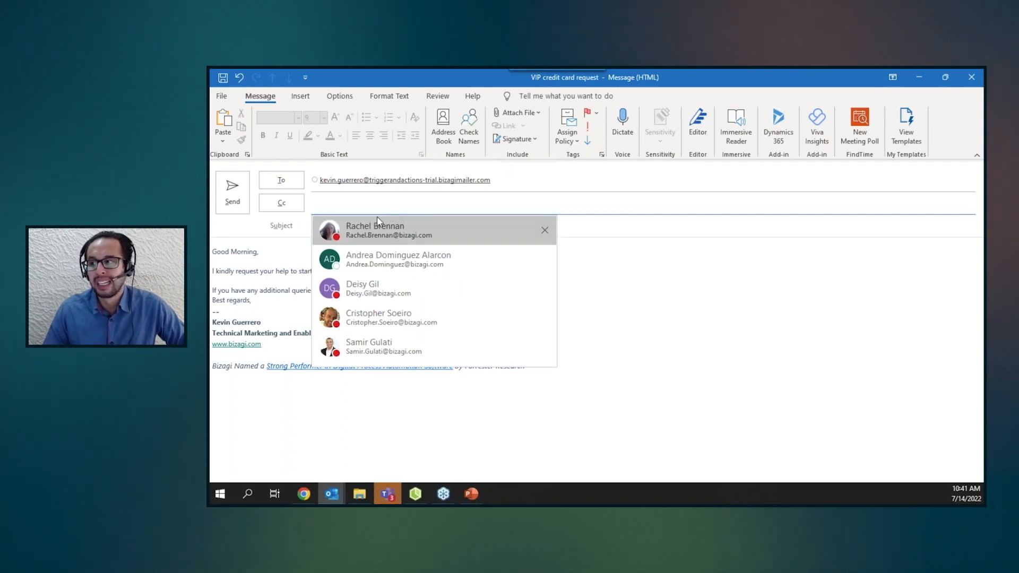
left_click(503, 186)
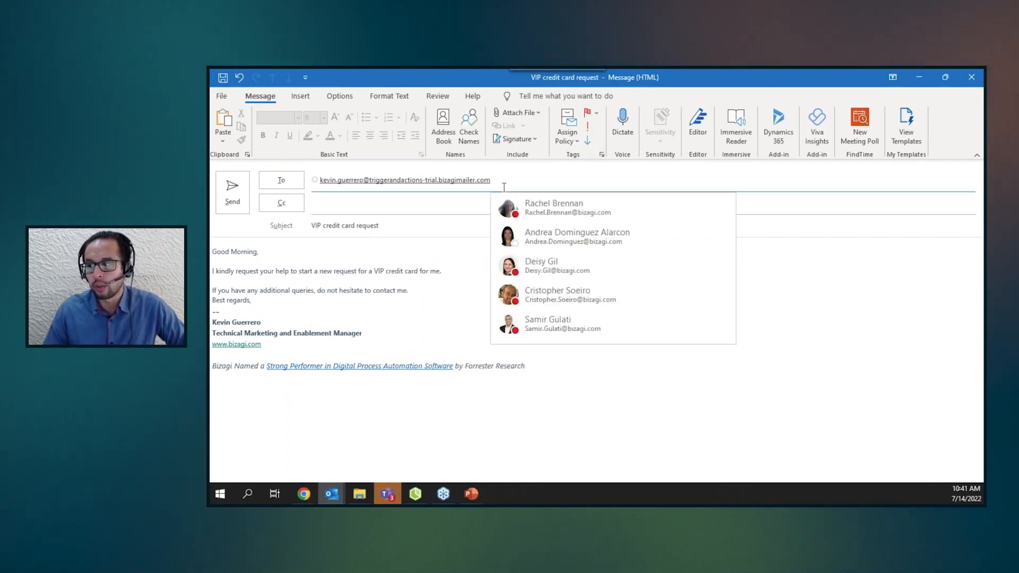
left_click(324, 208)
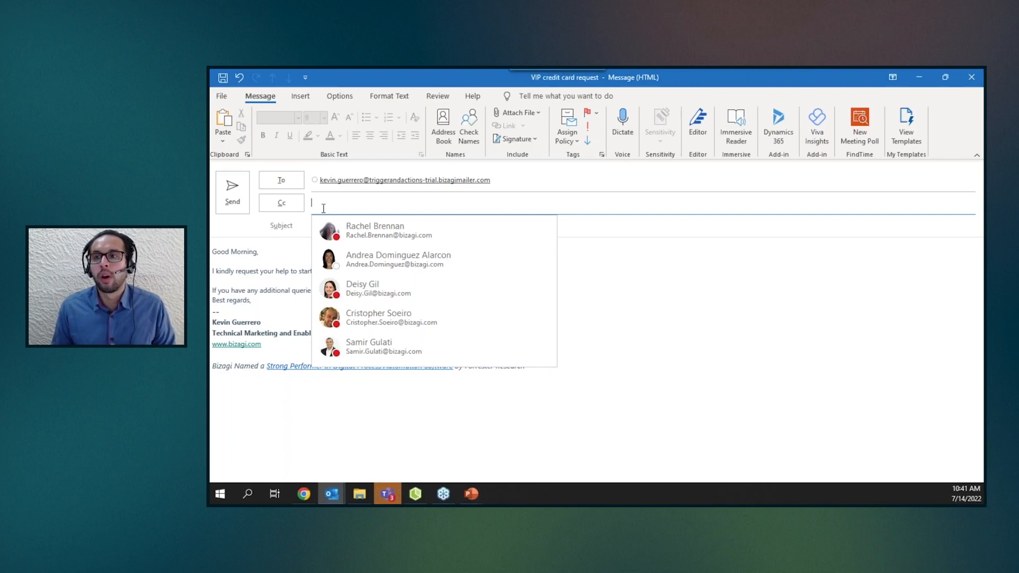
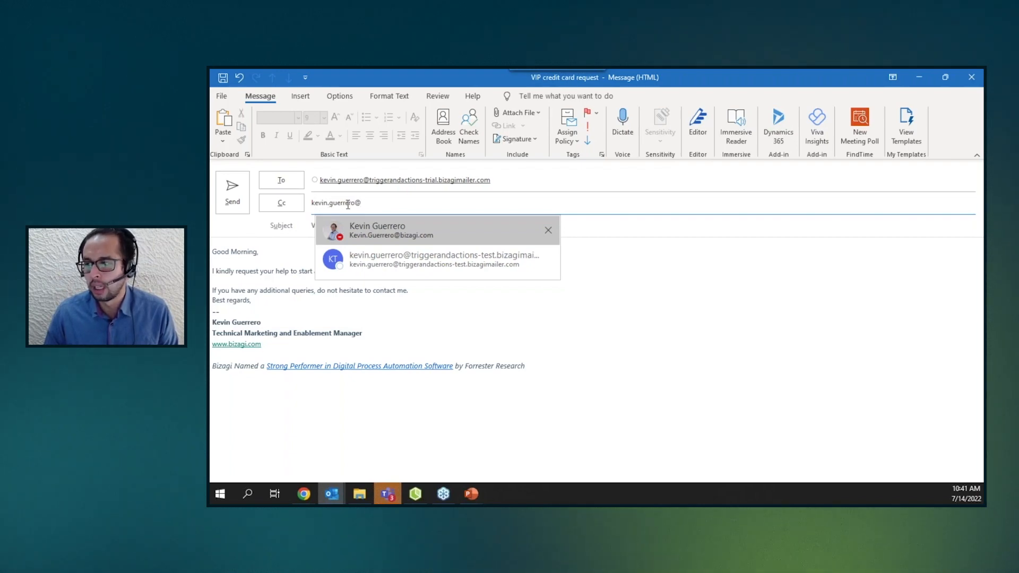
mouse_move(369, 181)
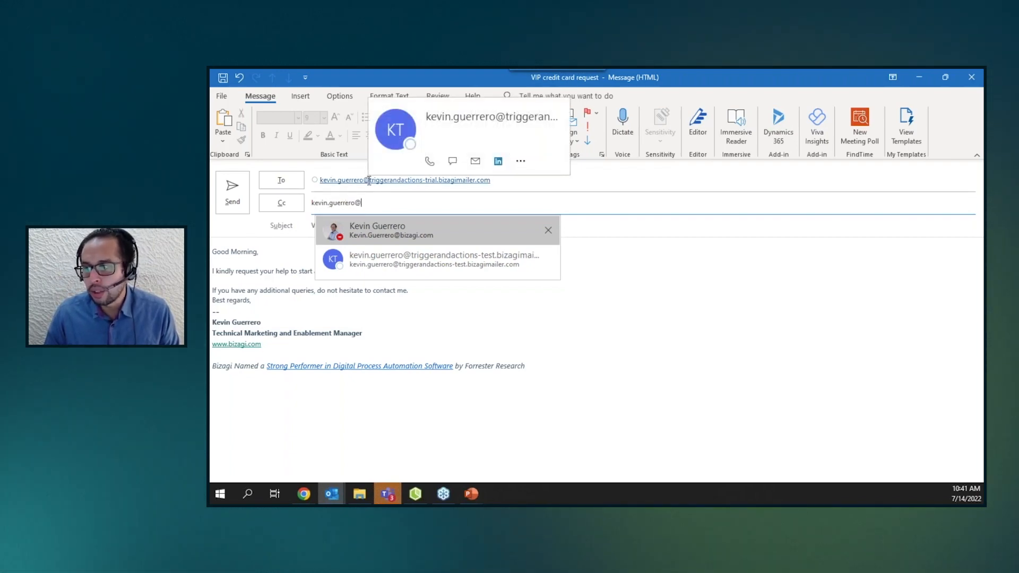
left_click(369, 181)
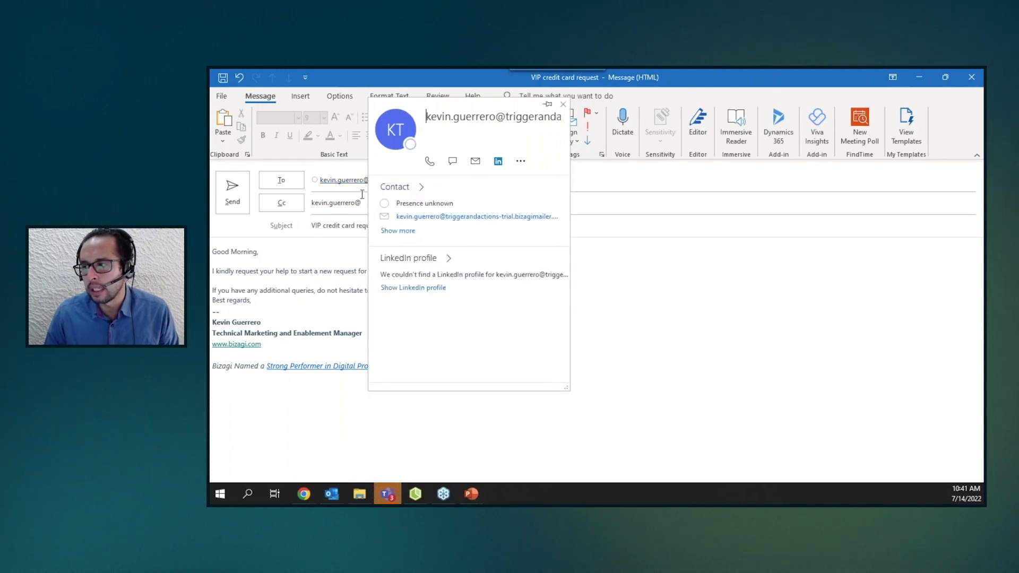
left_click(614, 199)
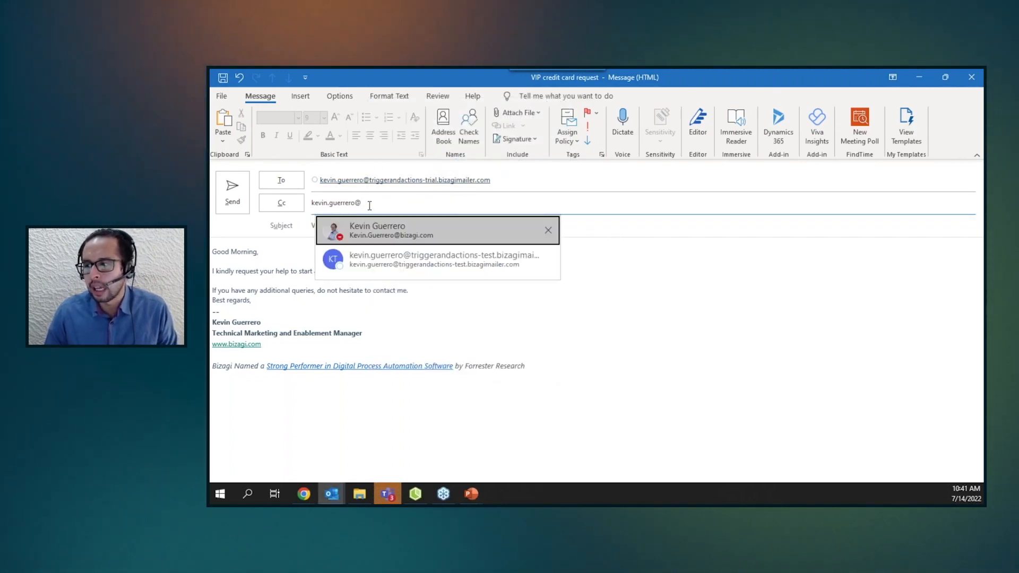
type("biza")
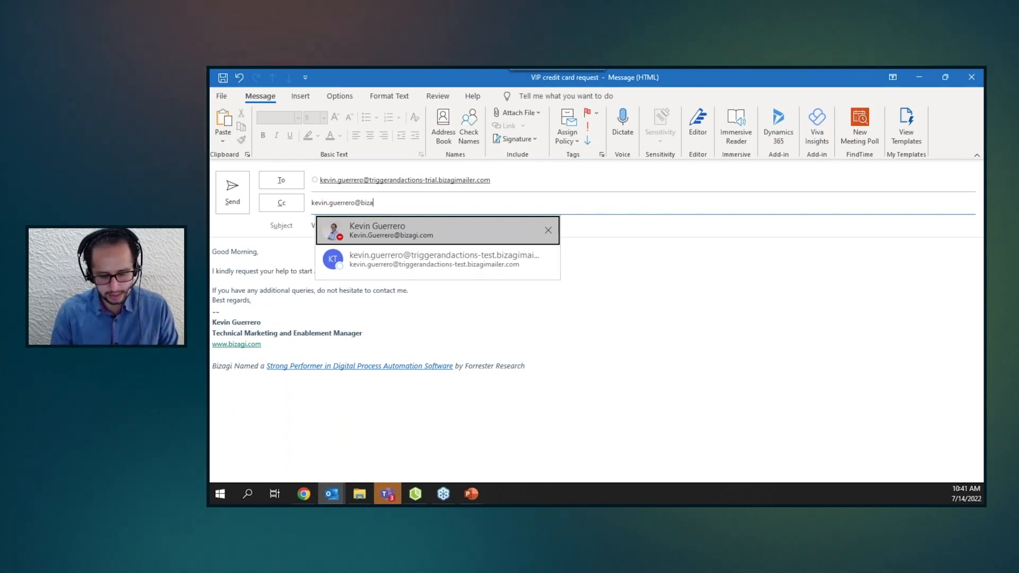
type("gimailer")
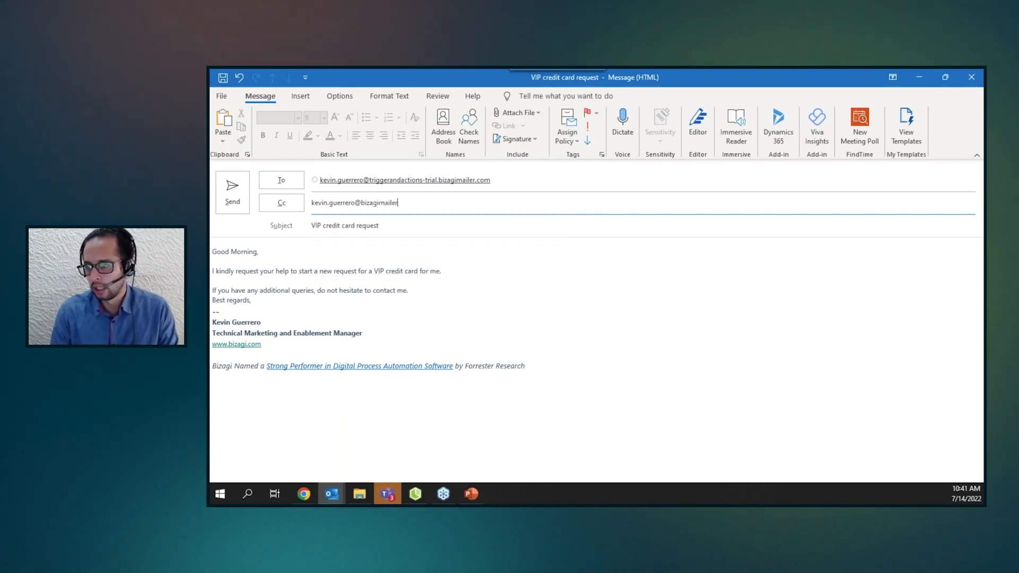
type(".com")
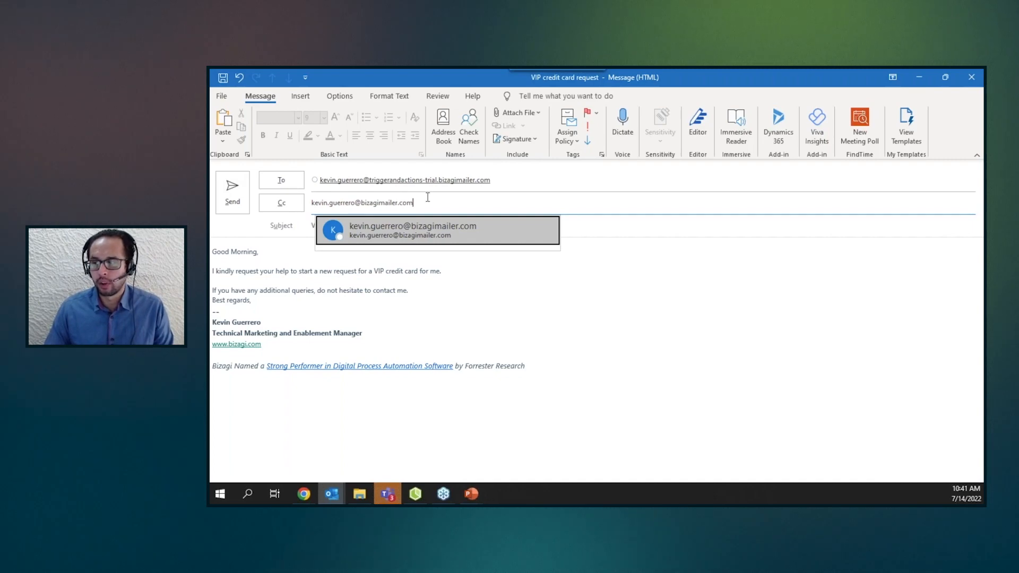
key("BackSpace")
key("BackSpace")
key("BackSpace")
key("BackSpace")
key("BackSpace")
key("BackSpace")
key("BackSpace")
key("BackSpace")
key("BackSpace")
key("BackSpace")
key("BackSpace")
key("BackSpace")
key("BackSpace")
key("BackSpace")
key("BackSpace")
key("BackSpace")
key("BackSpace")
key("BackSpace")
key("BackSpace")
key("BackSpace")
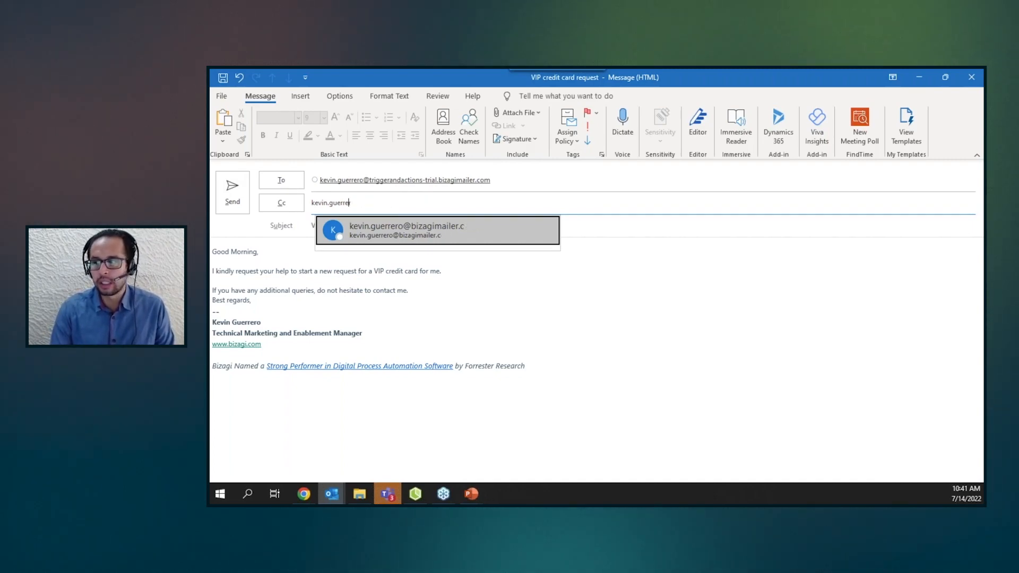
left_click(680, 278)
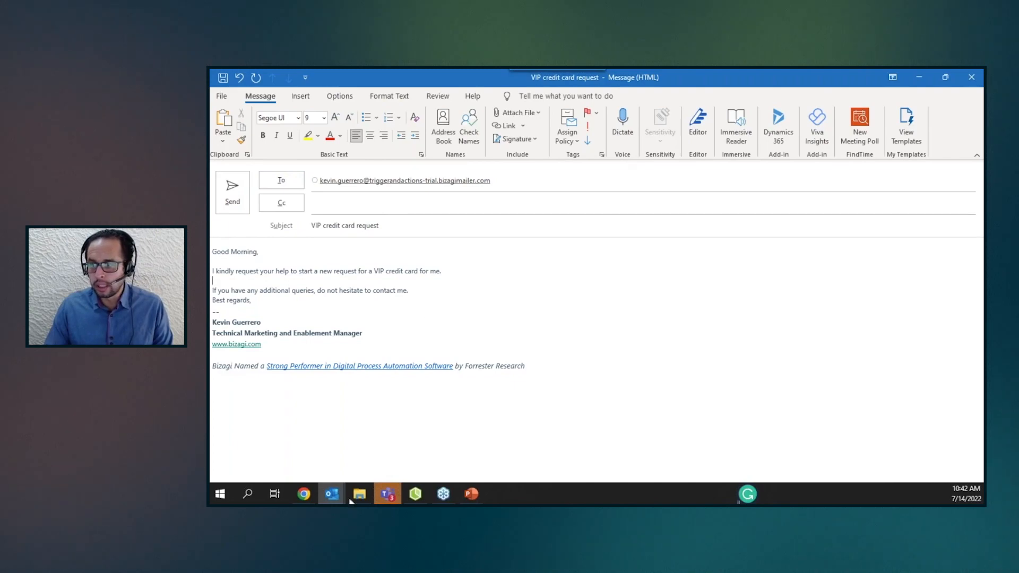
Switch back to the work portal Inbox in the browser.
mouse_move(308, 494)
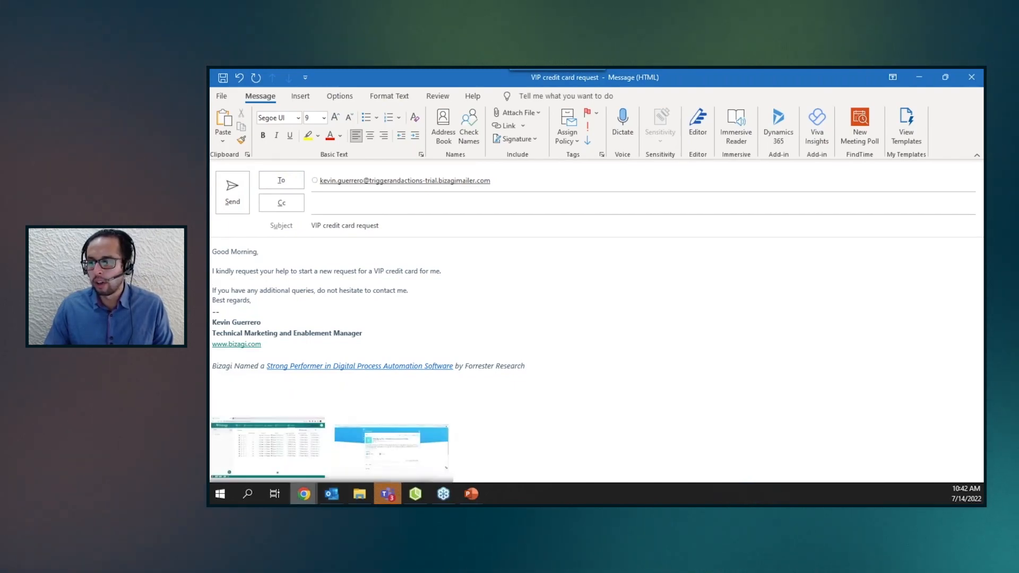
left_click(297, 452)
left_click(406, 132)
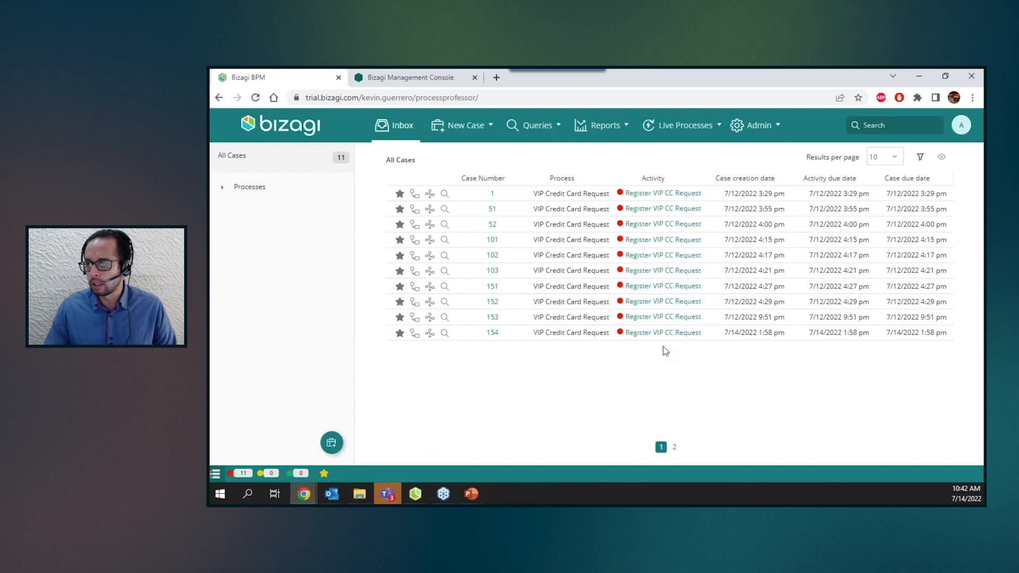
Go to the second page of the work portal inbox list of cases.
left_click(679, 447)
left_click_drag(500, 200, 467, 250)
left_click(514, 288)
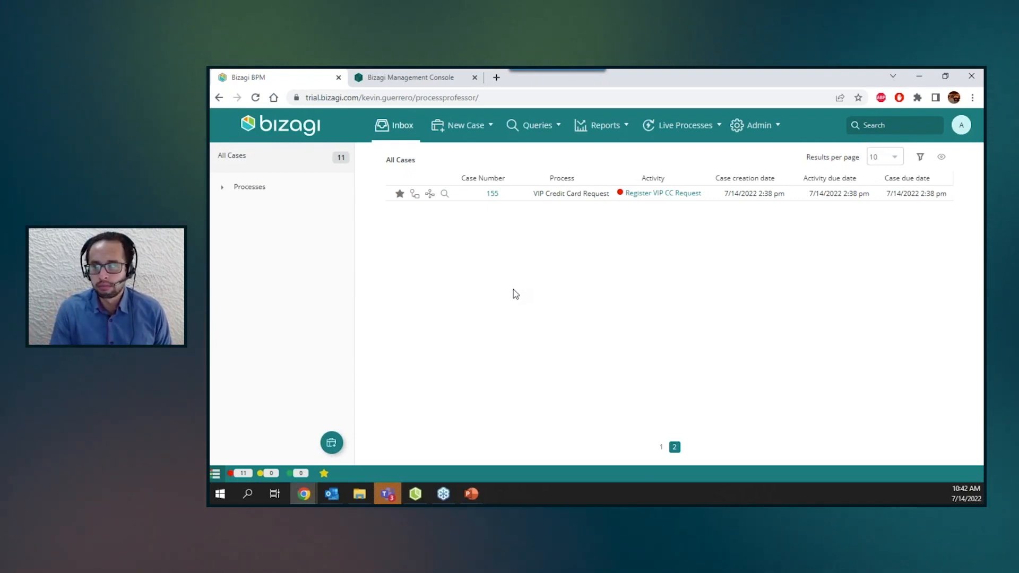
Switch to the drafted VIP credit card request email and send it.
left_click(333, 493)
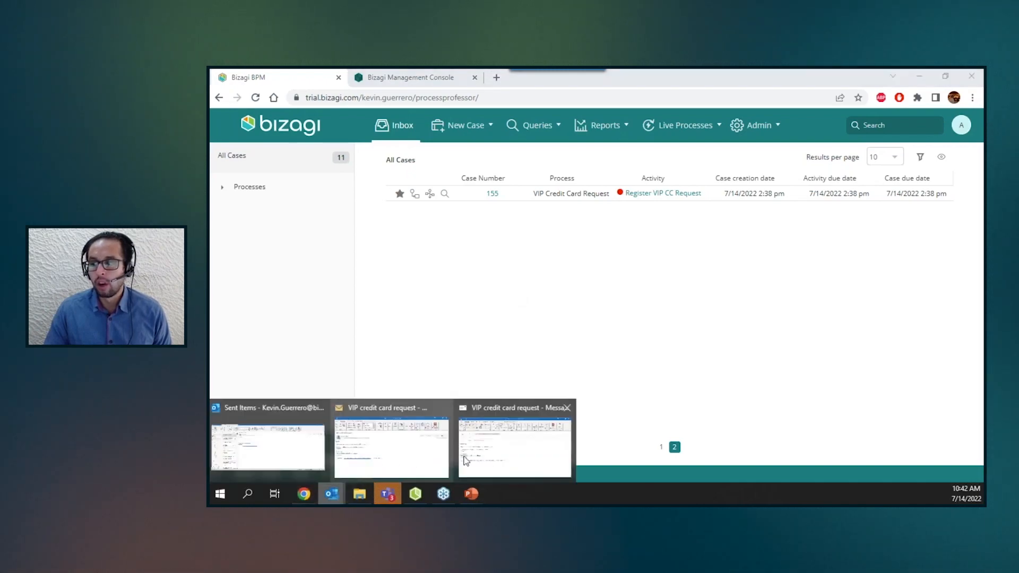
left_click(466, 459)
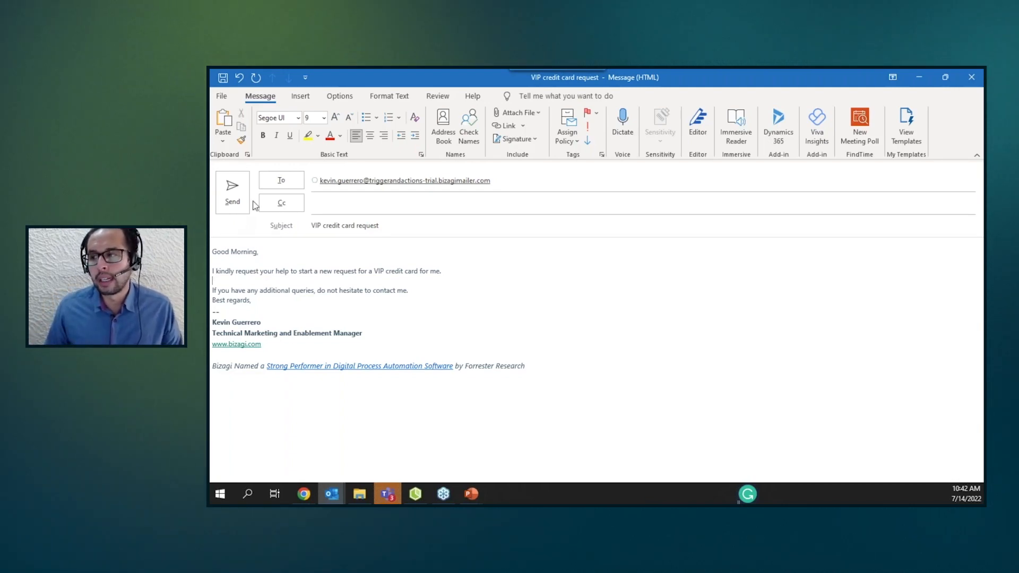
left_click(233, 194)
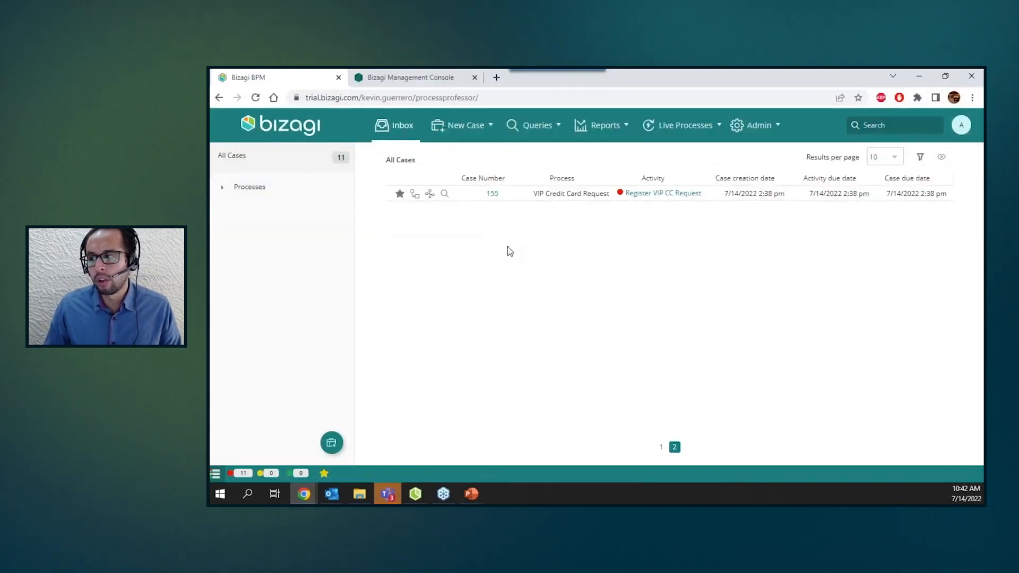
Refresh the inbox's second page repeatedly and open the newest case's Register VIP CC Request activity.
left_click(674, 446)
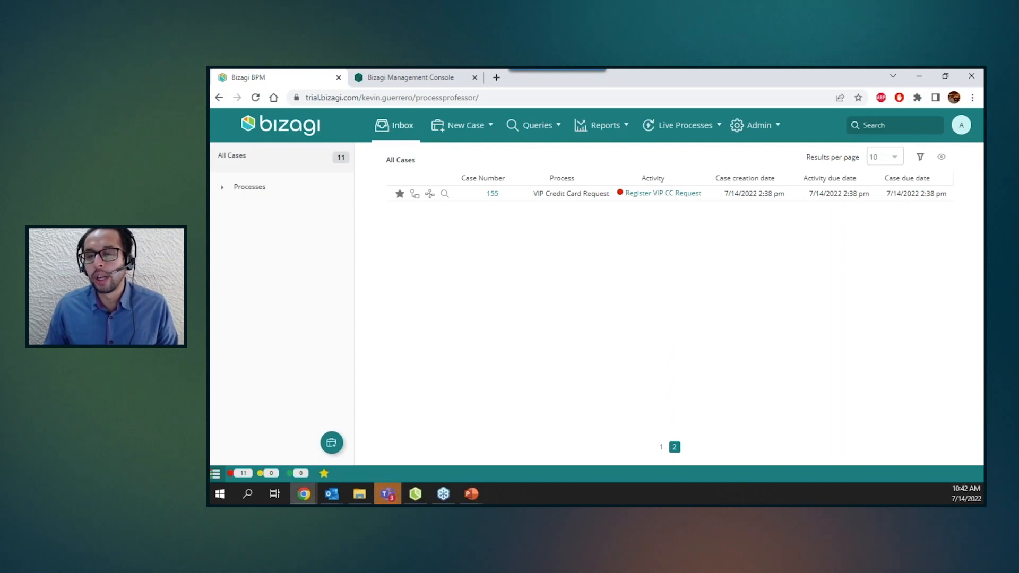
left_click(674, 446)
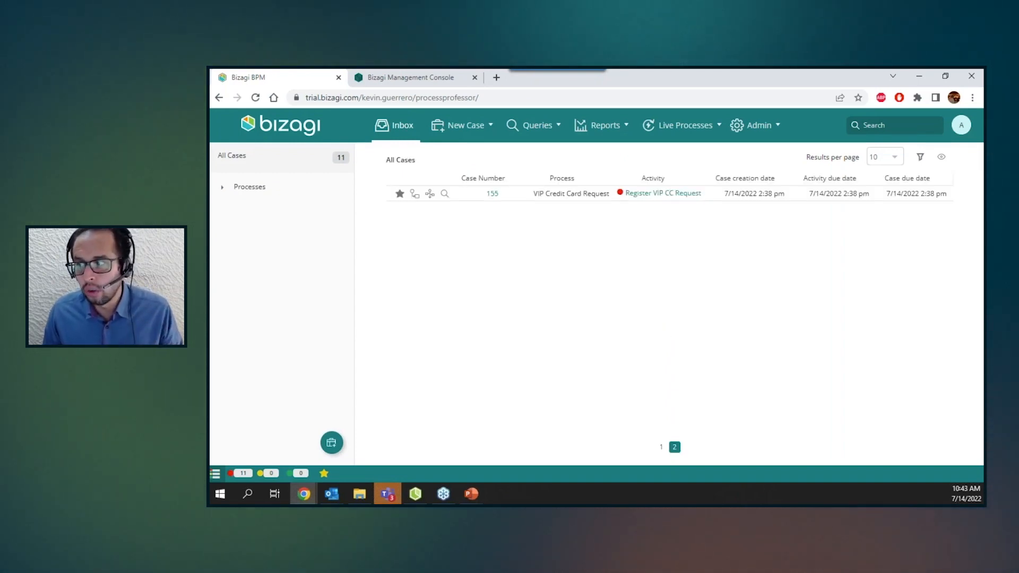
left_click(674, 447)
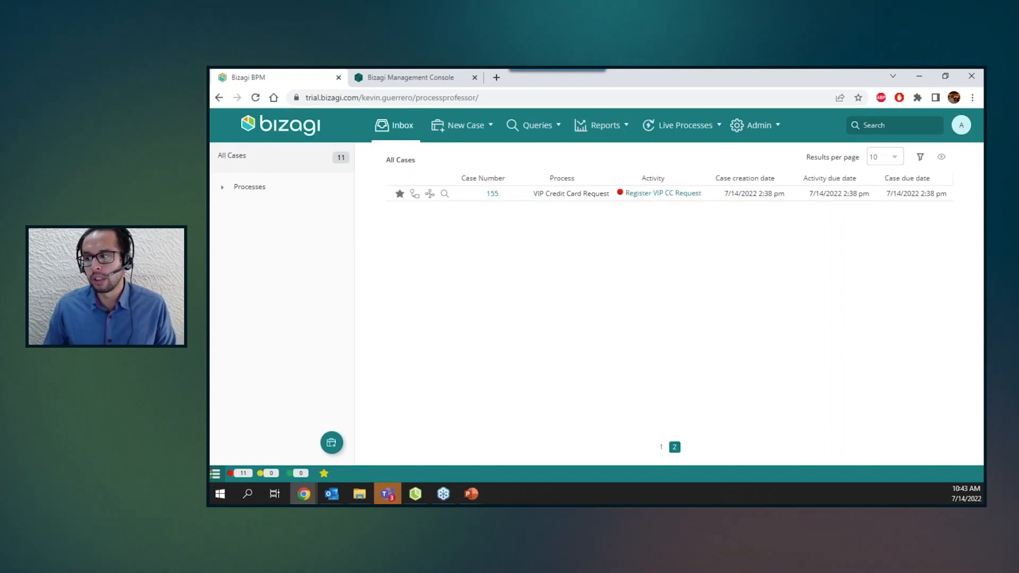
left_click(674, 446)
left_click(674, 447)
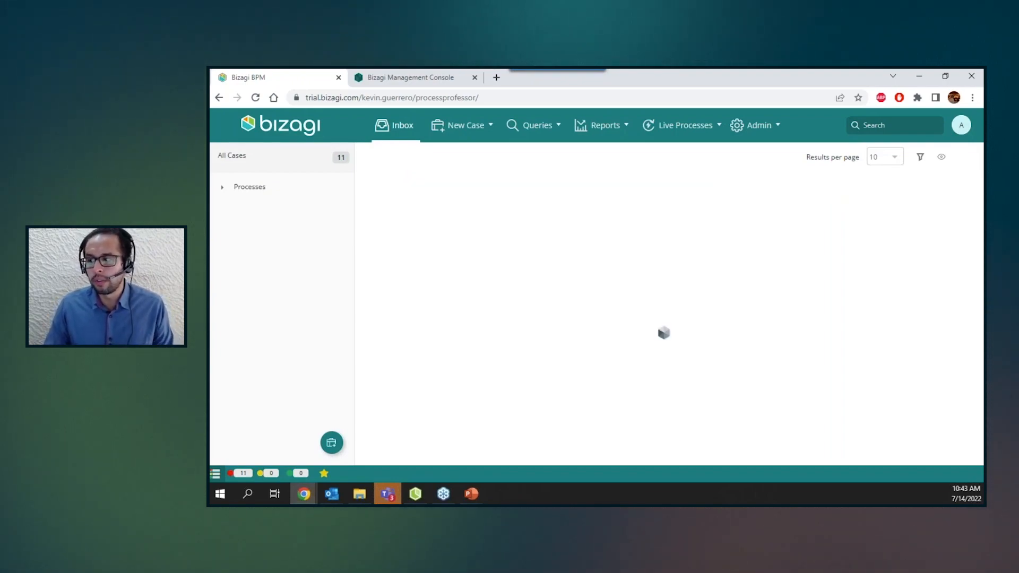
left_click(674, 447)
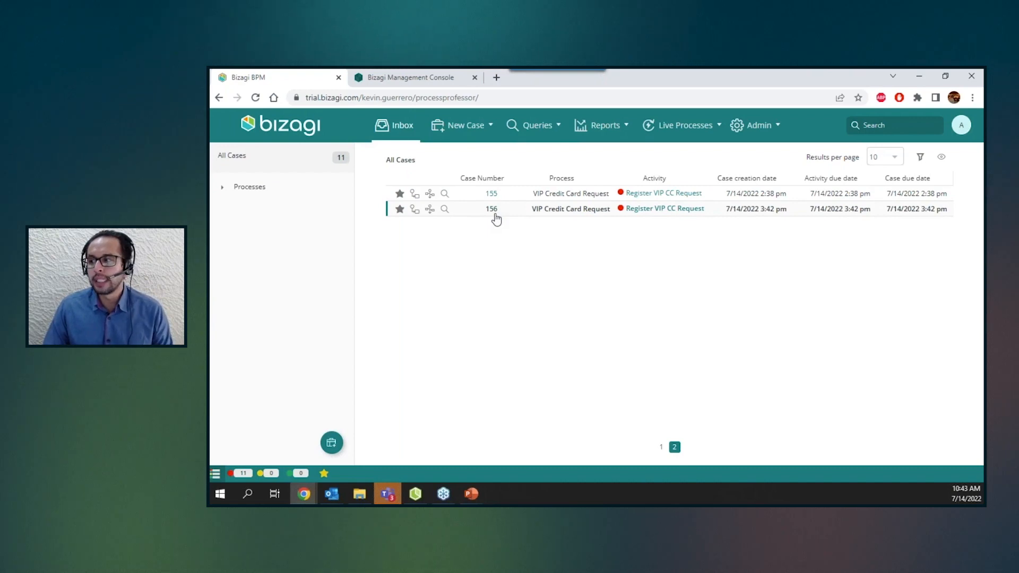
left_click(678, 210)
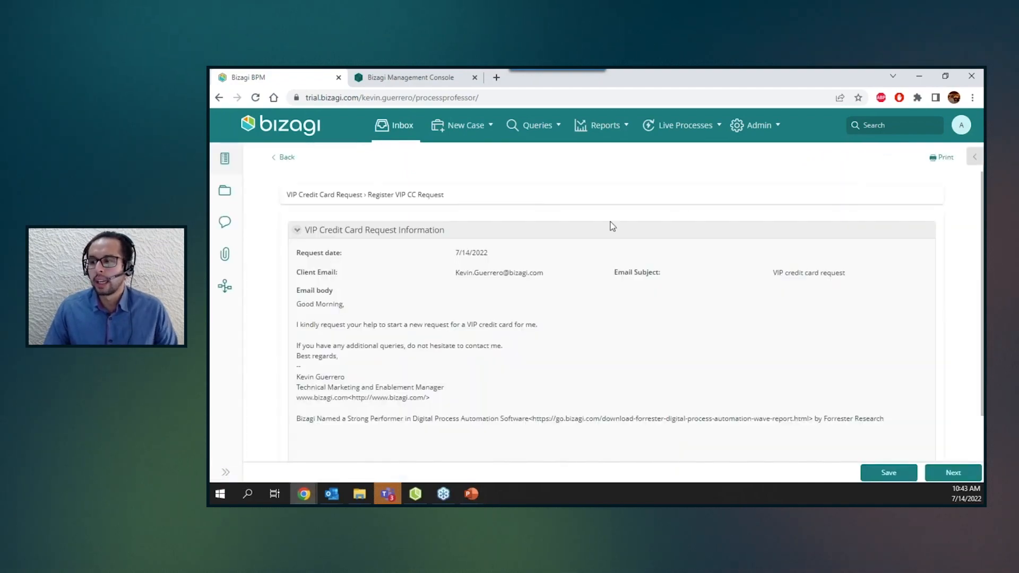
Examine the case's request date, client email, email subject and email body fields.
scroll(364, 325, "down", 2)
scroll(364, 319, "up", 1)
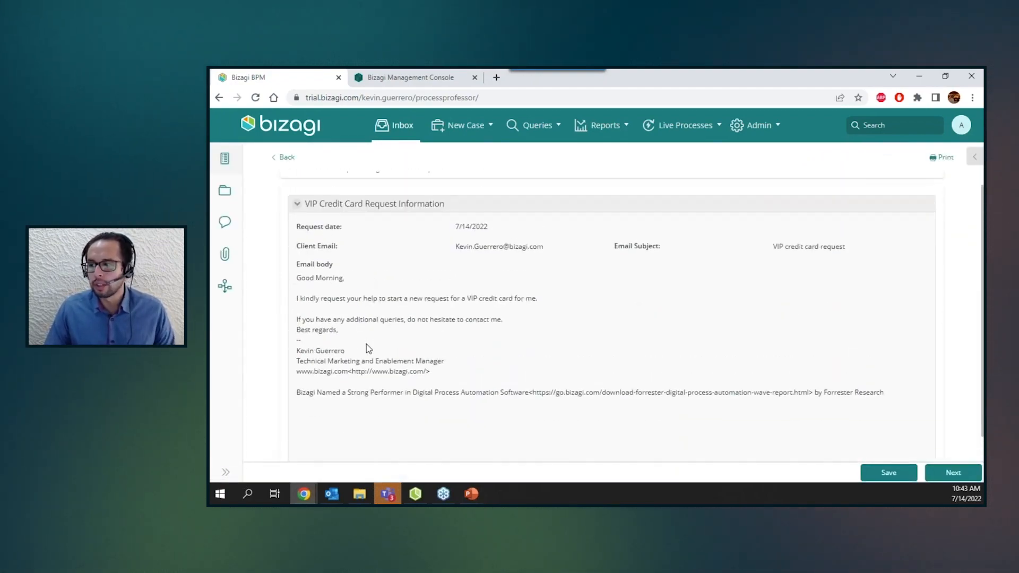
left_click_drag(295, 227, 502, 236)
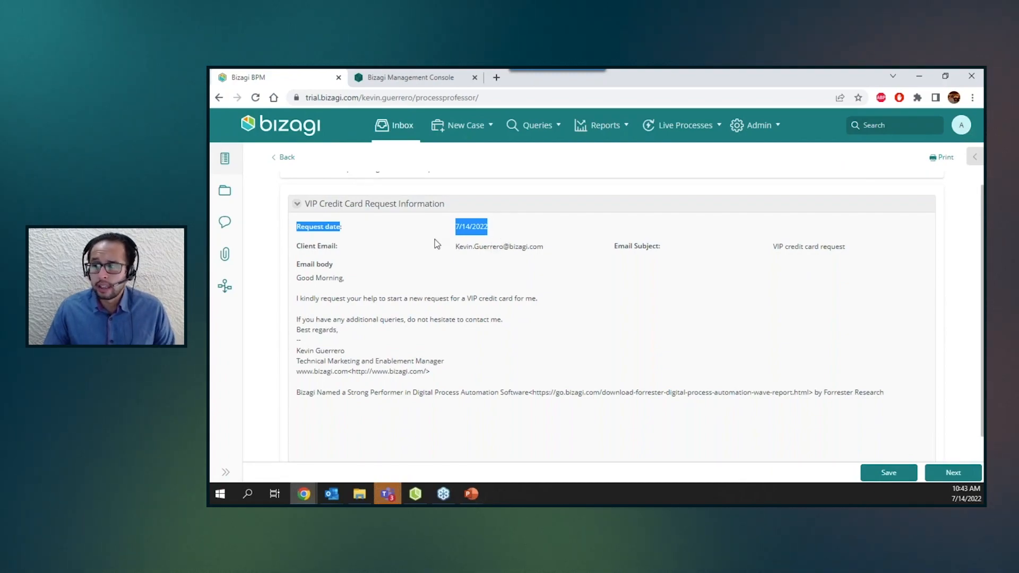
left_click_drag(452, 245, 538, 248)
left_click_drag(773, 248, 846, 248)
left_click_drag(296, 279, 886, 388)
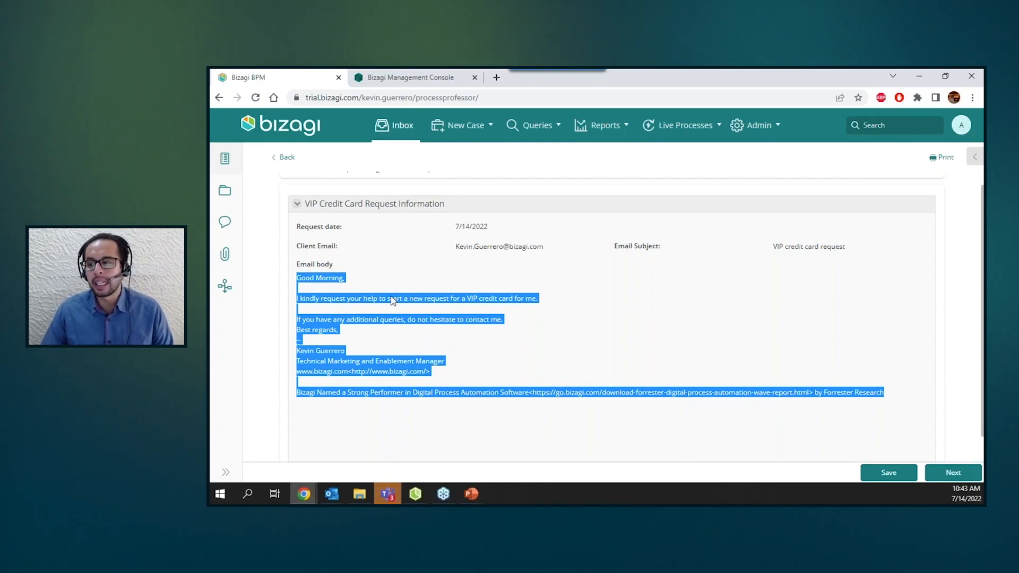
left_click(391, 300)
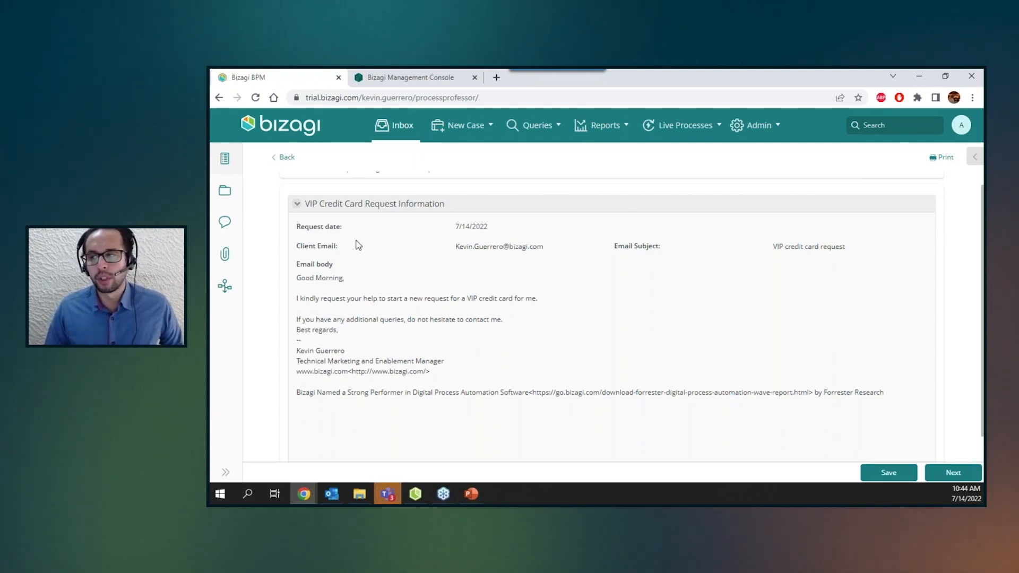
Open the Management Console's Tracing page and review the trace level configured for Trigger and actions.
left_click(427, 78)
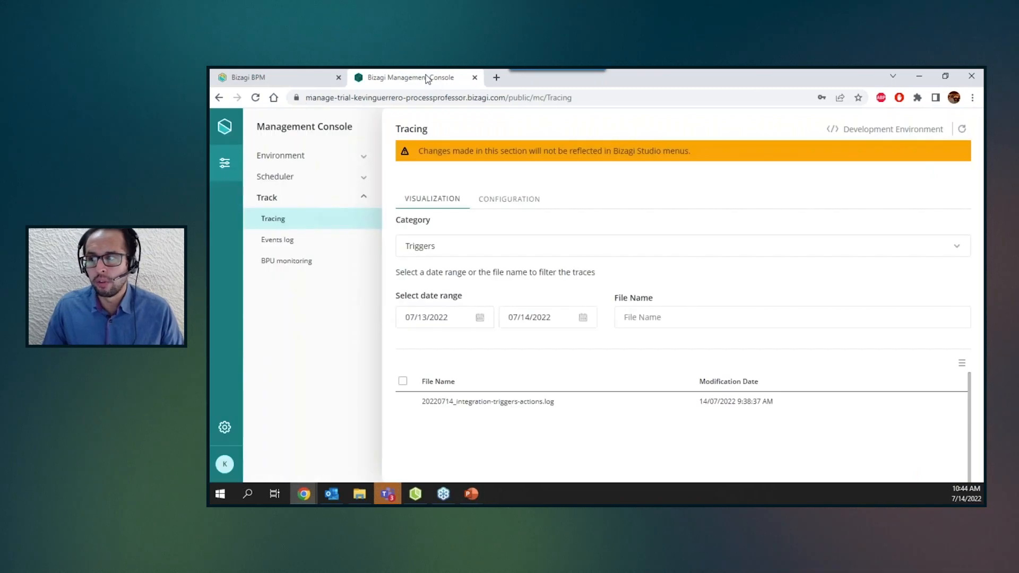
left_click(255, 97)
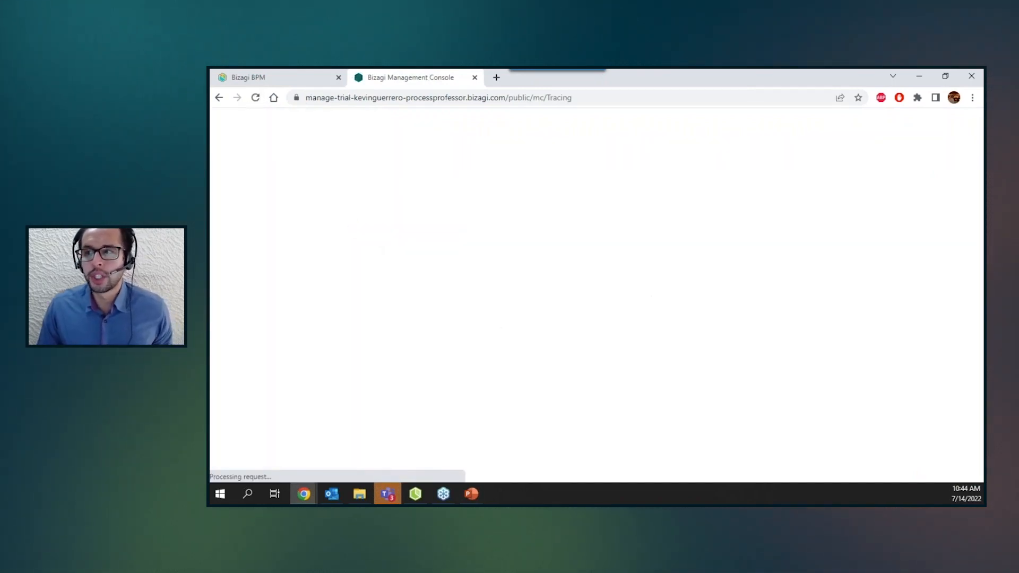
left_click(668, 359)
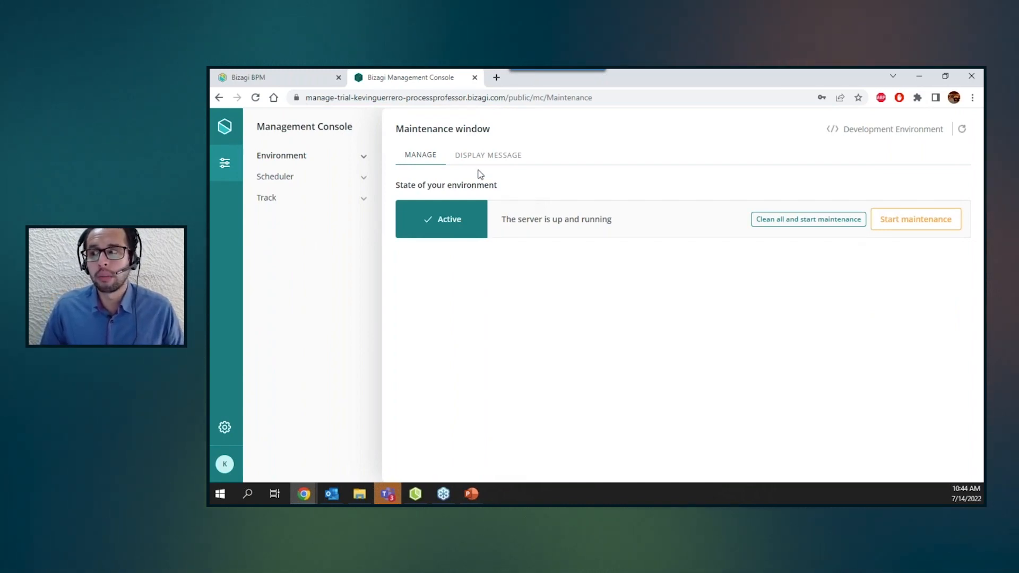
left_click(379, 98)
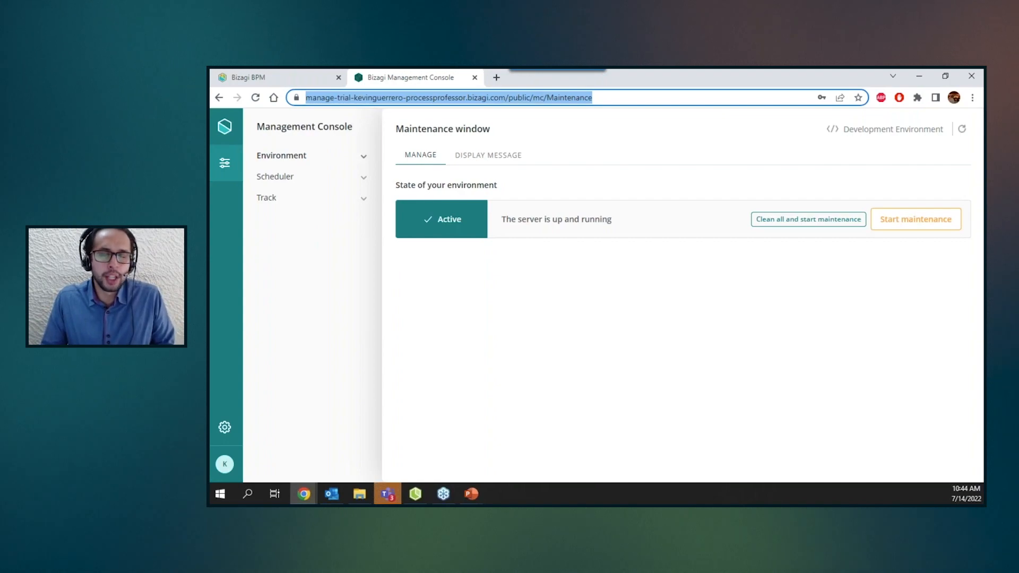
left_click(335, 201)
left_click(330, 219)
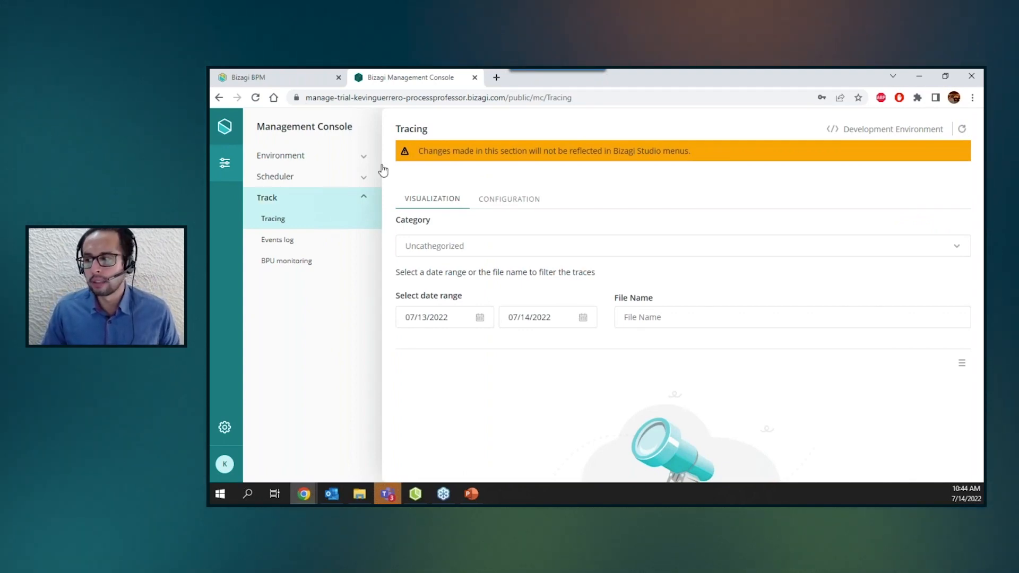
left_click(509, 201)
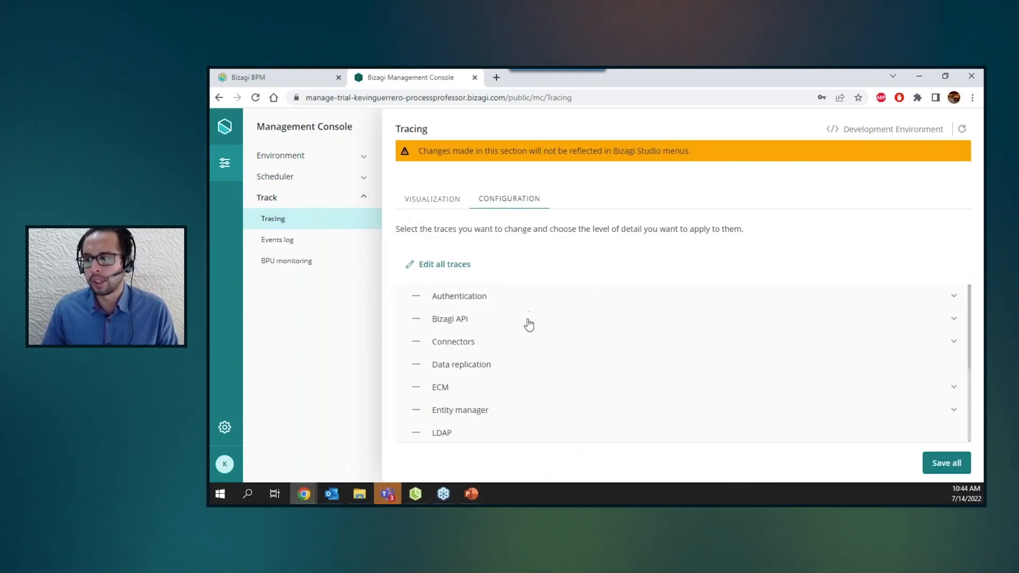
scroll(526, 324, "down", 3)
left_click(460, 410)
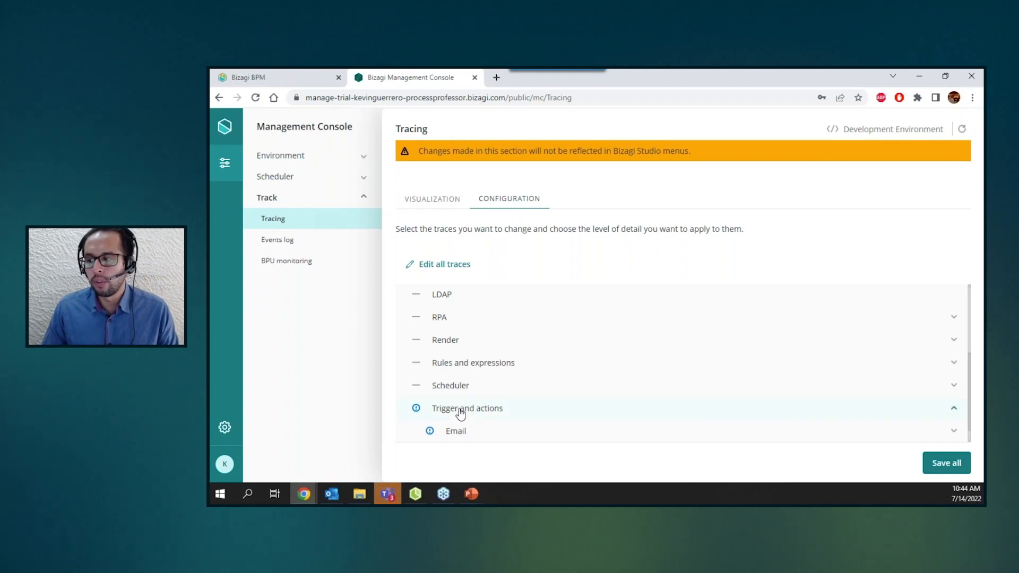
left_click(416, 408)
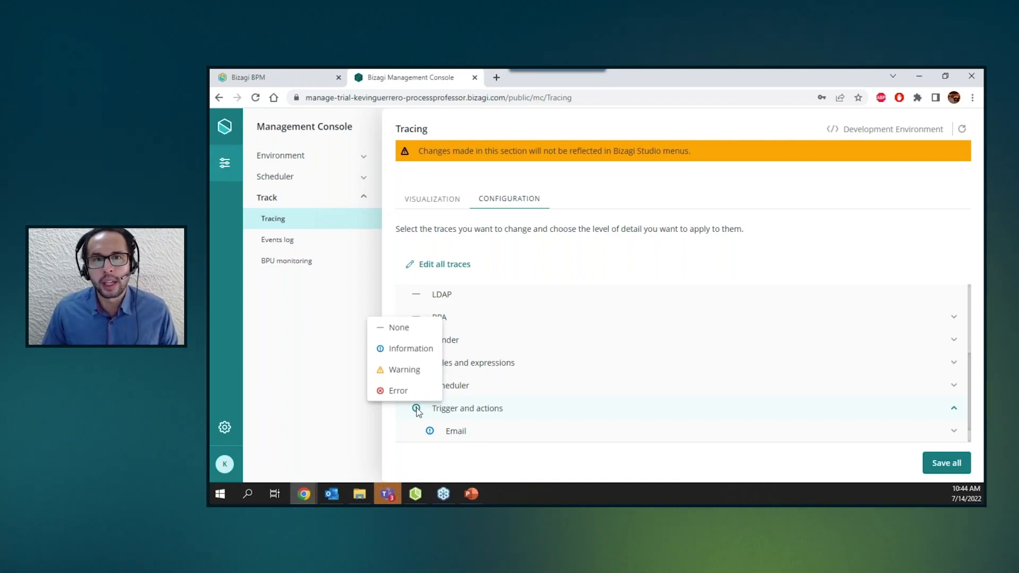
left_click(524, 205)
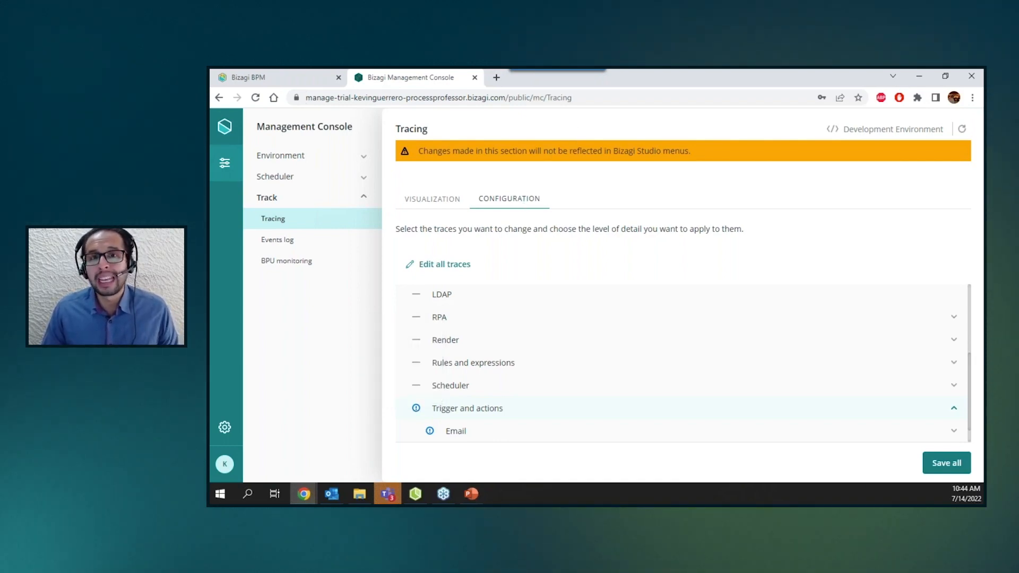
left_click(443, 199)
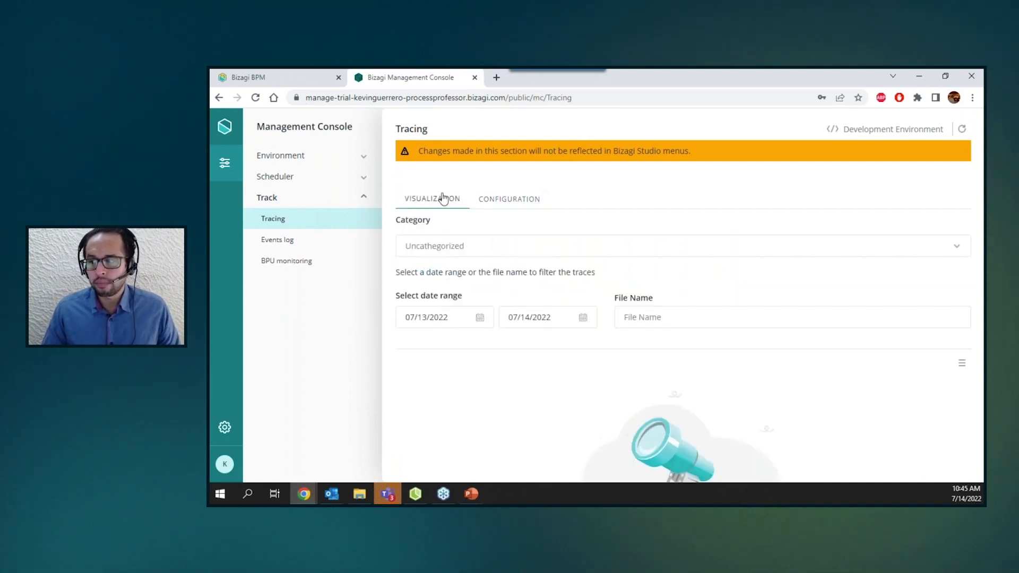
Filter the traces by the Triggers category and open the integration-triggers-actions log file.
left_click(455, 249)
scroll(484, 311, "down", 2)
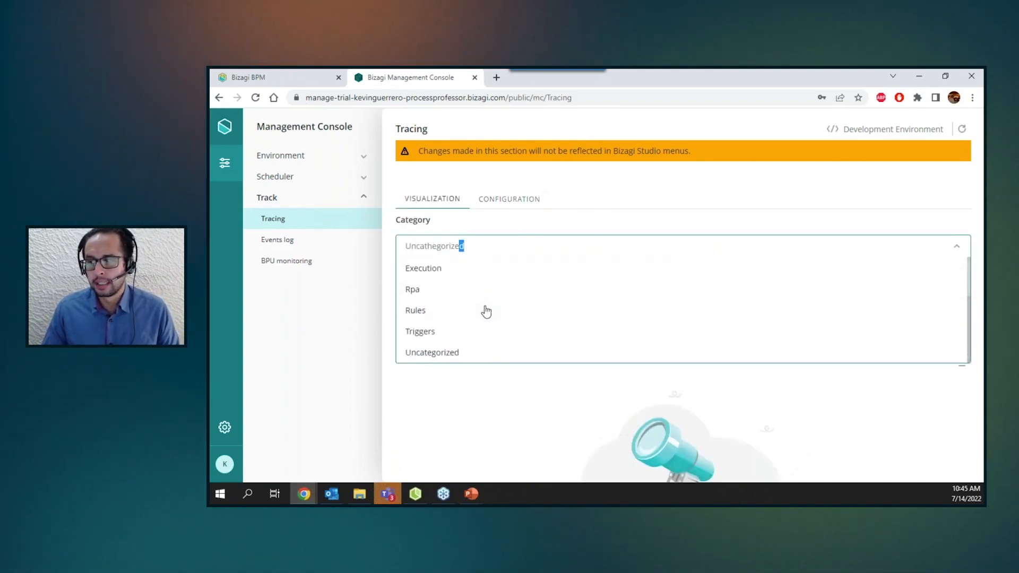
left_click(426, 333)
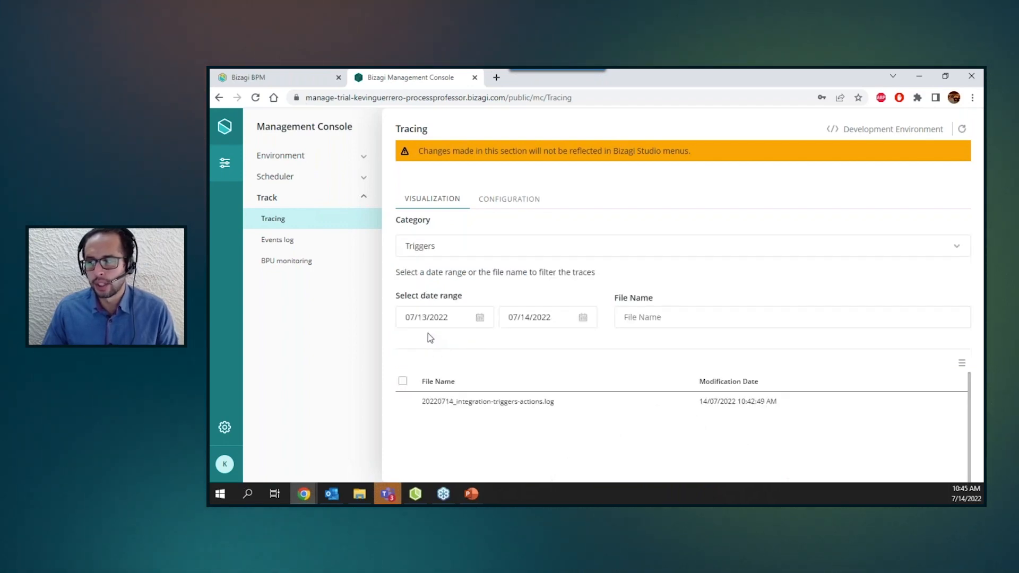
left_click(482, 405)
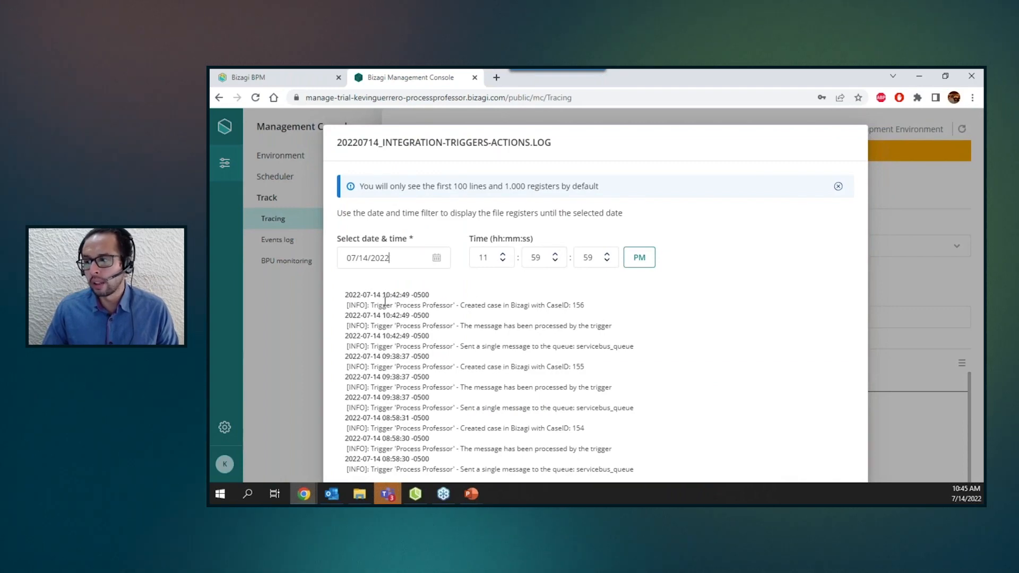
Examine the latest trigger log entries, including the case ID created from the email.
left_click_drag(386, 295, 644, 358)
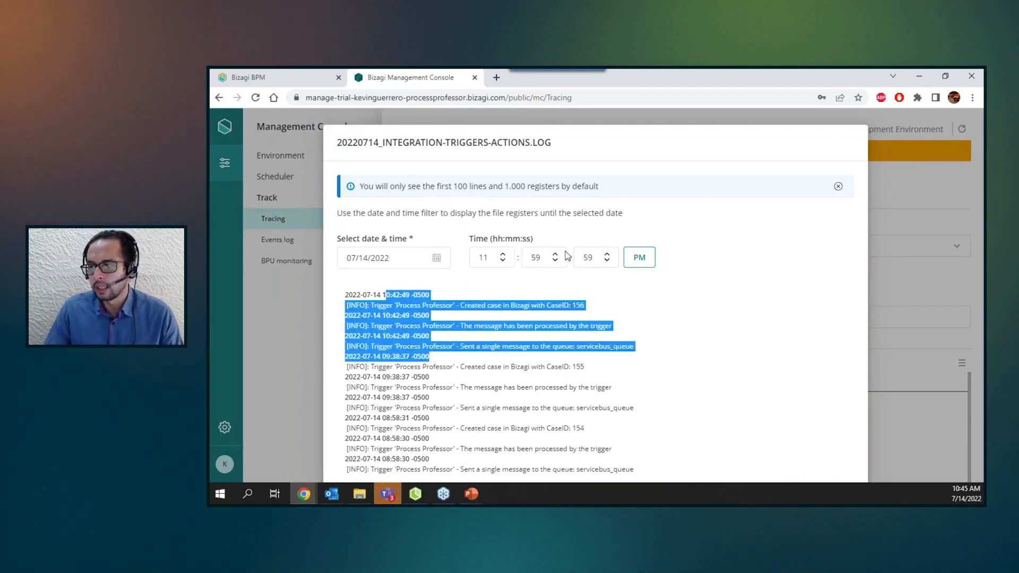
left_click(704, 310)
left_click_drag(614, 330, 345, 319)
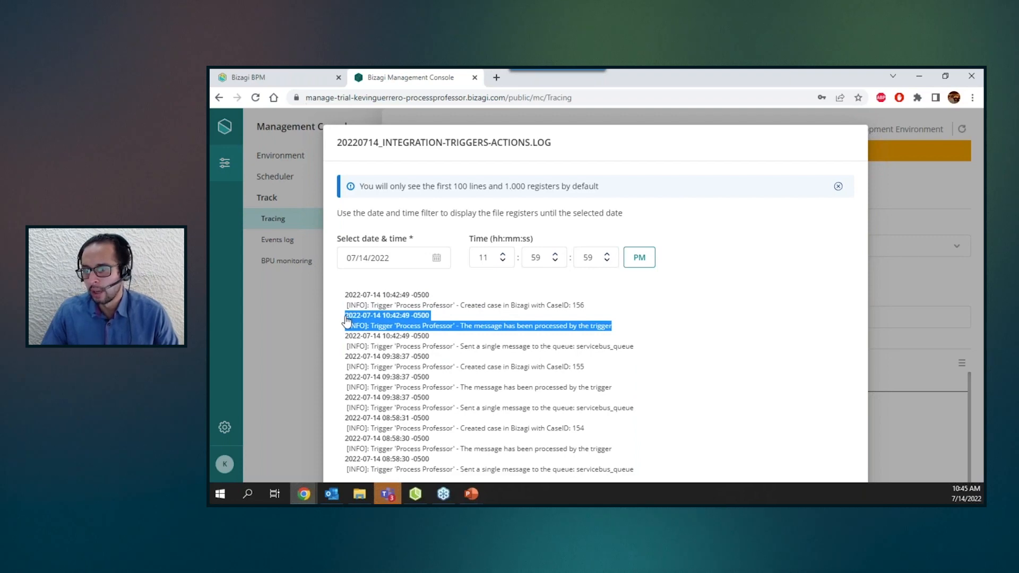
left_click_drag(596, 307, 348, 299)
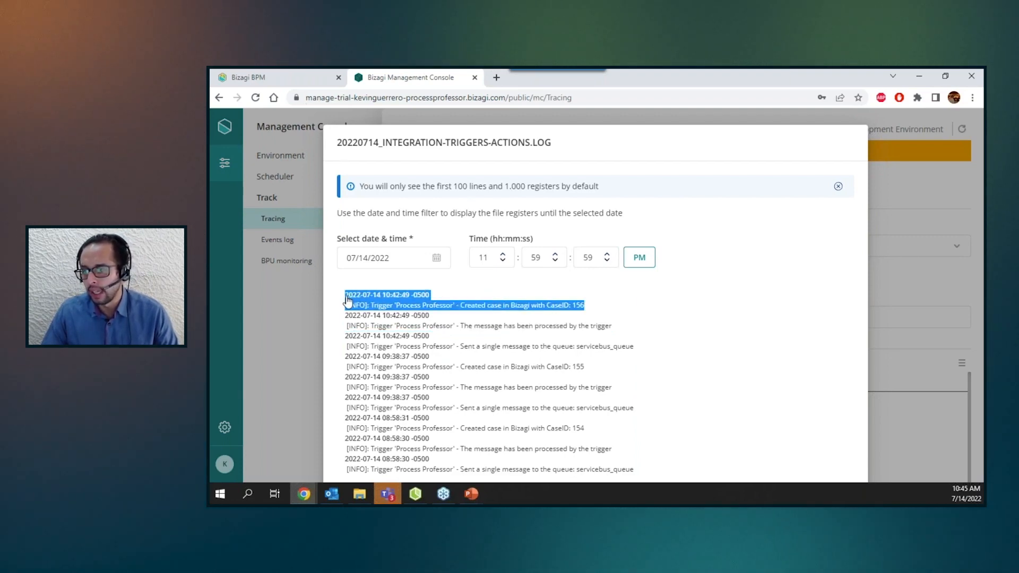
left_click(573, 307)
left_click_drag(571, 306, 584, 306)
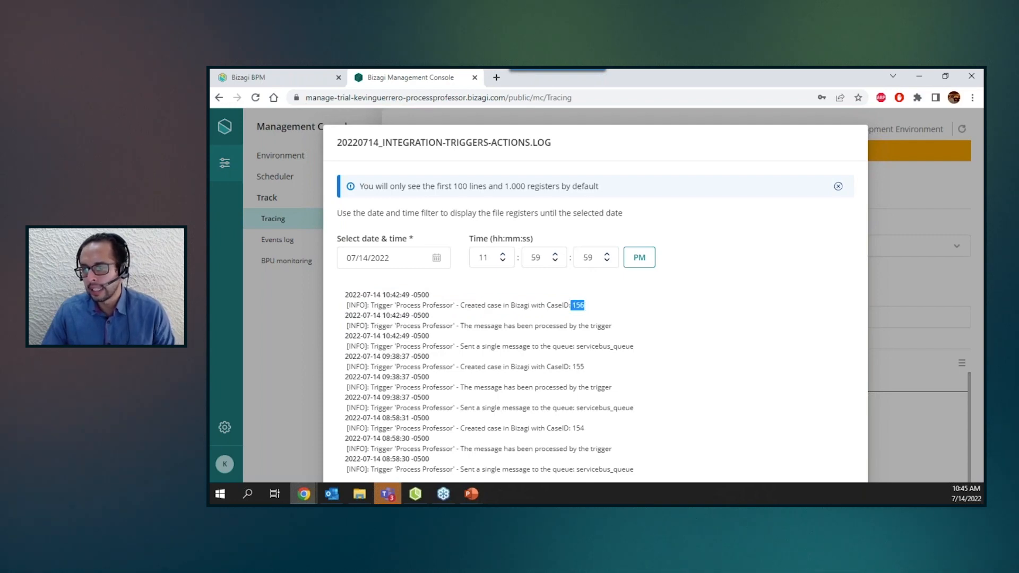
left_click(739, 362)
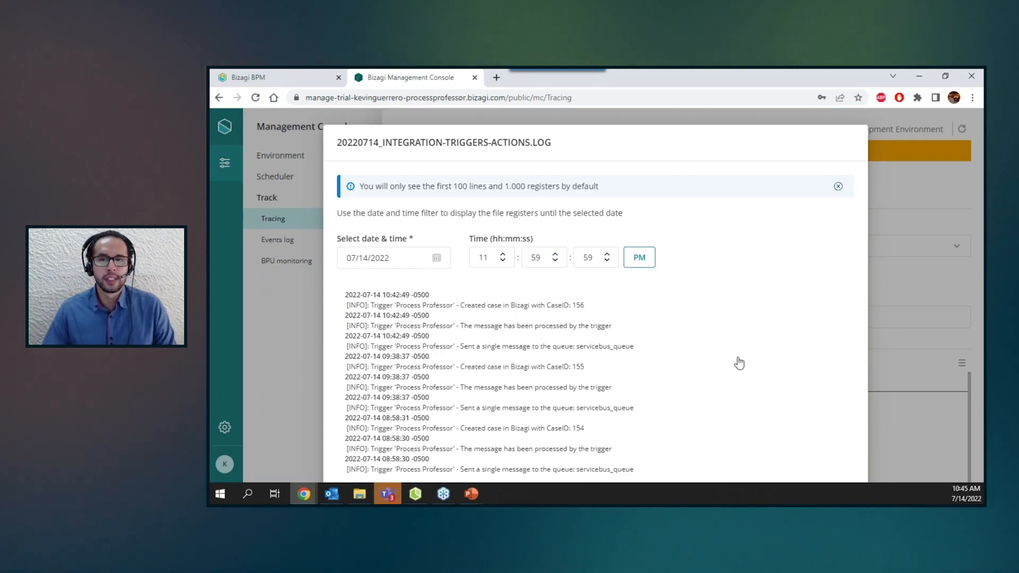